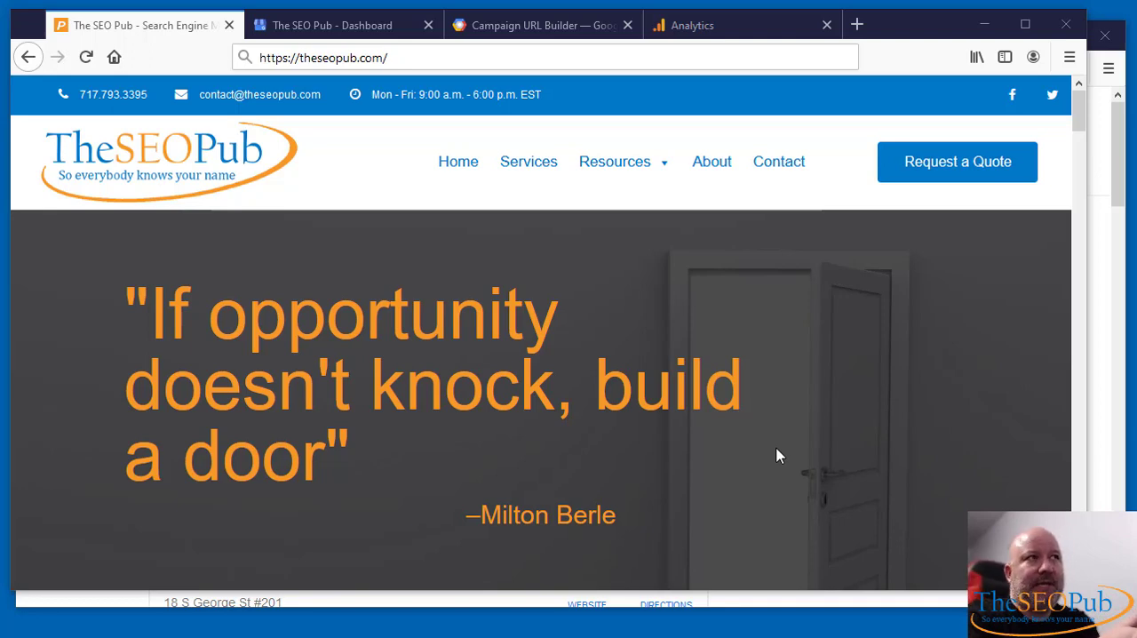
pyautogui.click(648, 64)
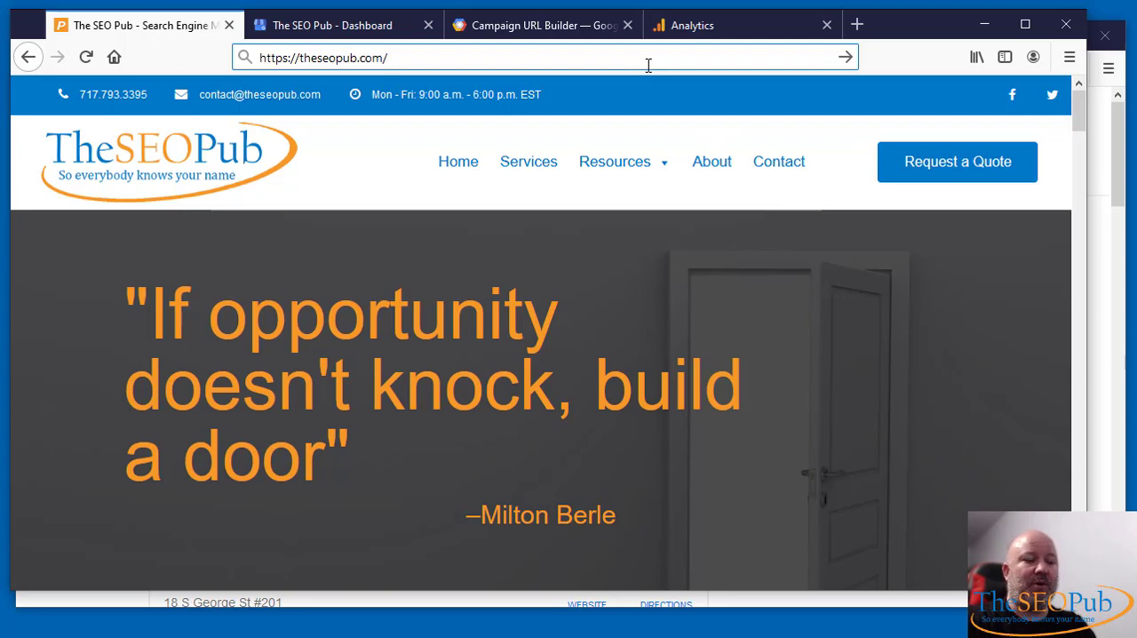
pyautogui.press('BackSpace')
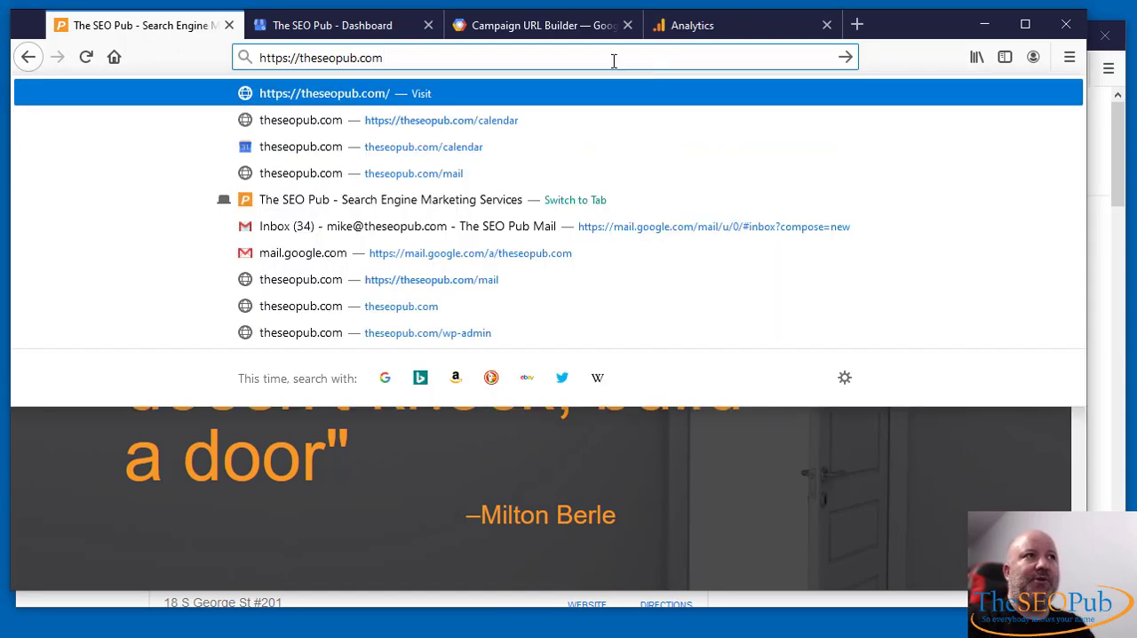
pyautogui.write('?')
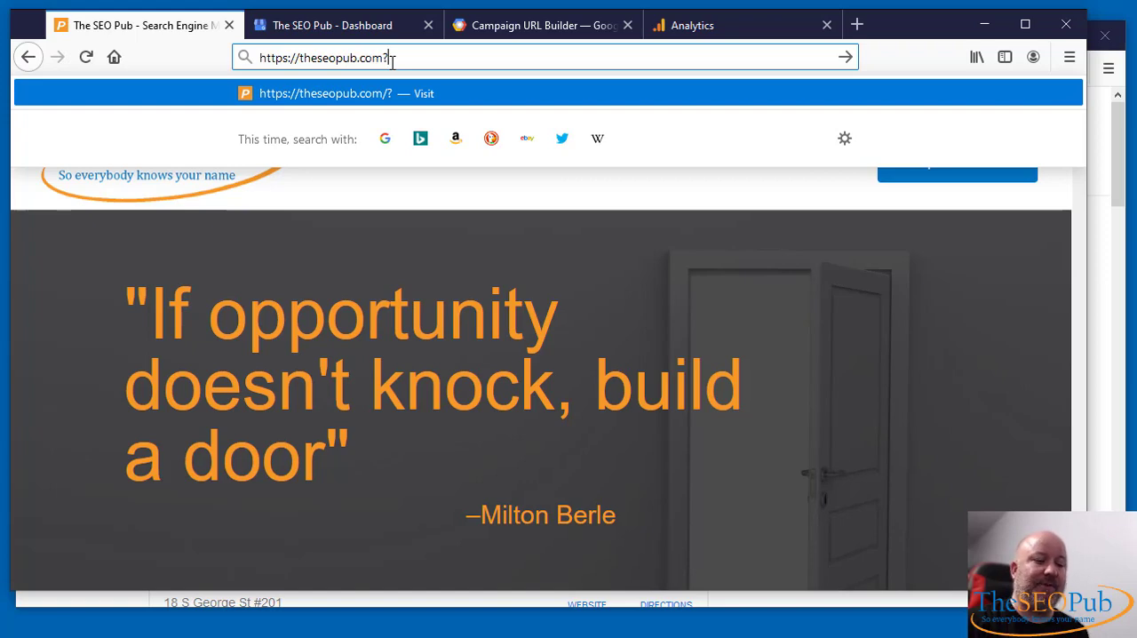
pyautogui.press('BackSpace')
pyautogui.hotkey('ctrl', 'a')
pyautogui.hotkey('ctrl', 'c')
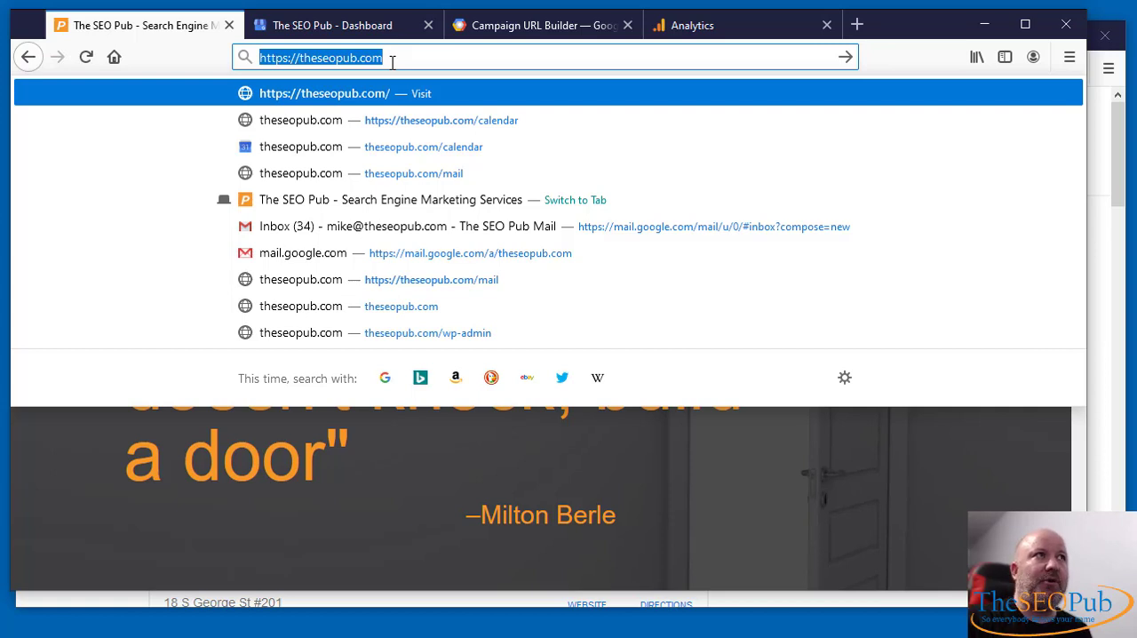
pyautogui.click(394, 61)
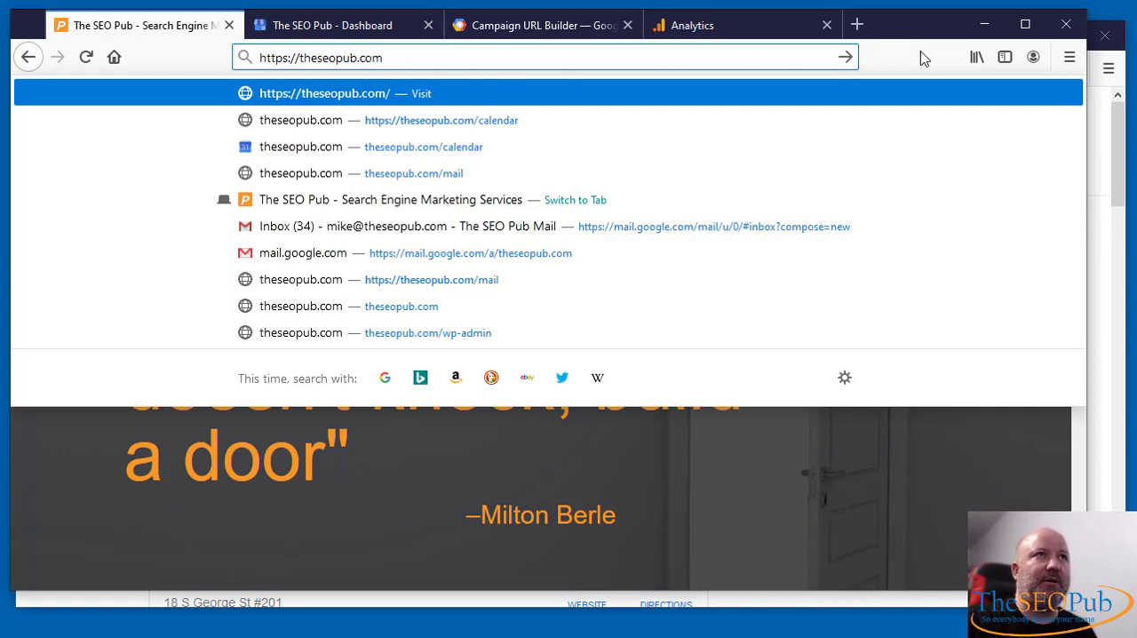
pyautogui.press('Return')
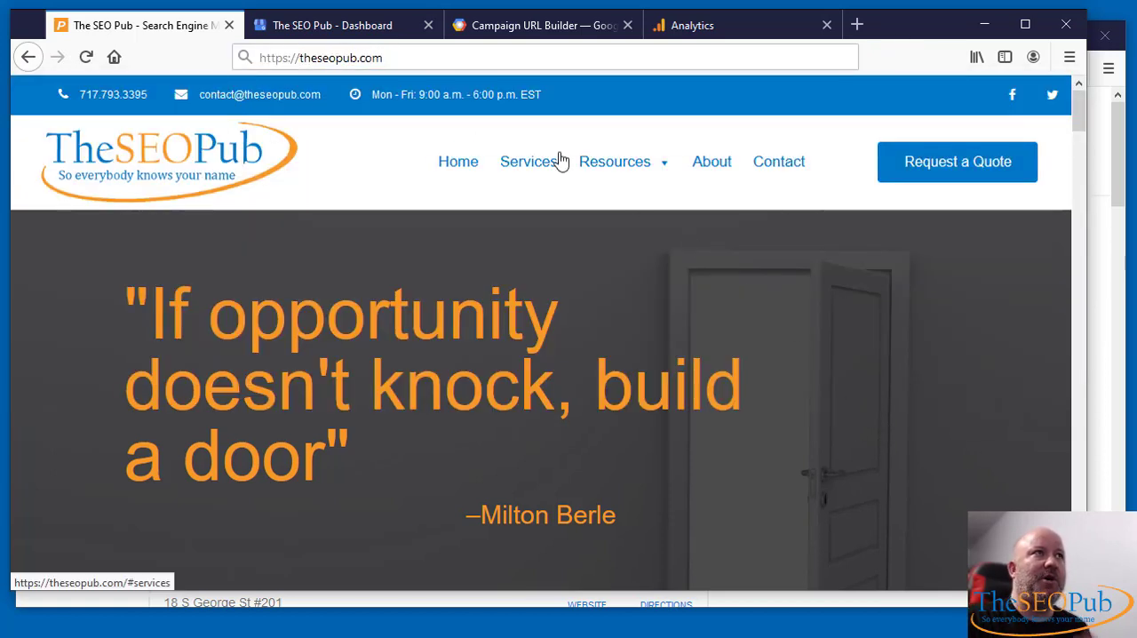
pyautogui.click(538, 27)
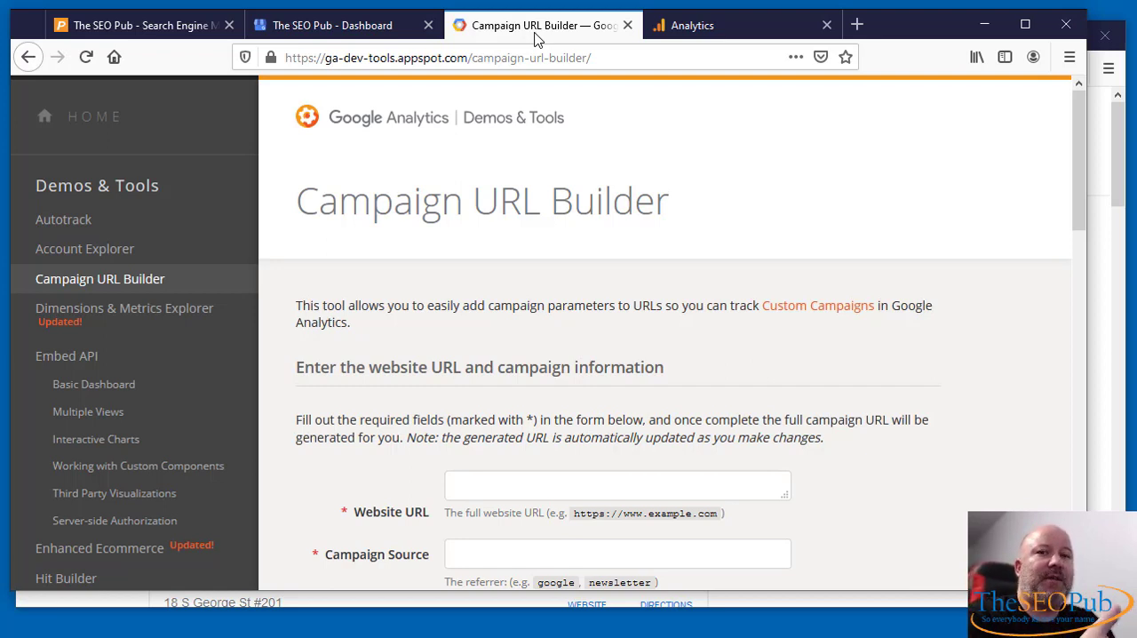
pyautogui.scroll(-3, 876, 320)
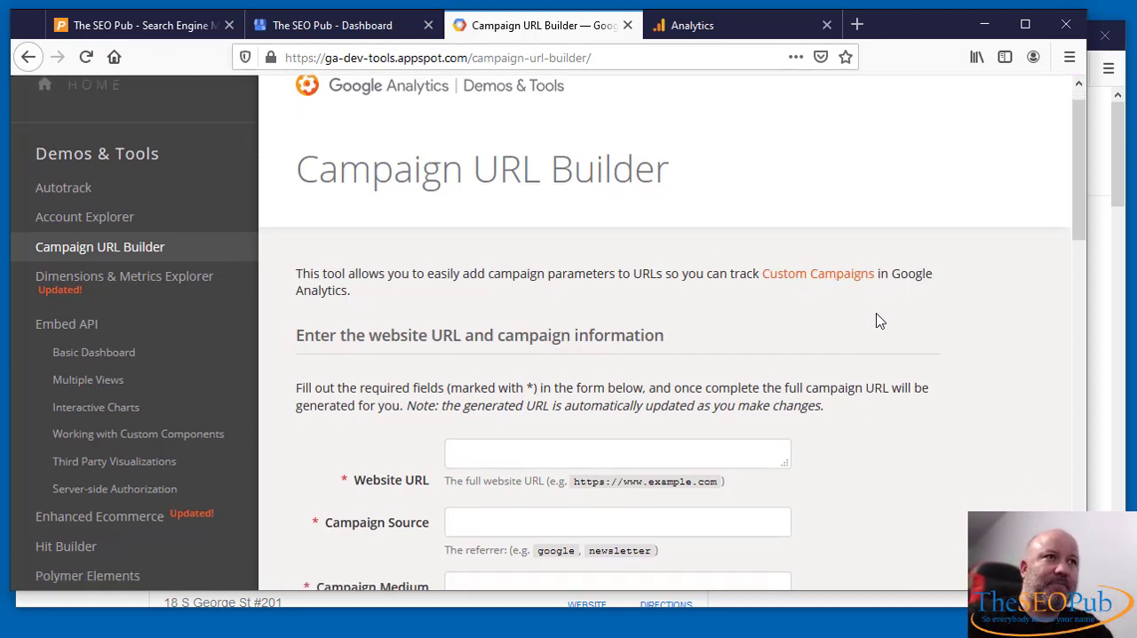
pyautogui.click(508, 226)
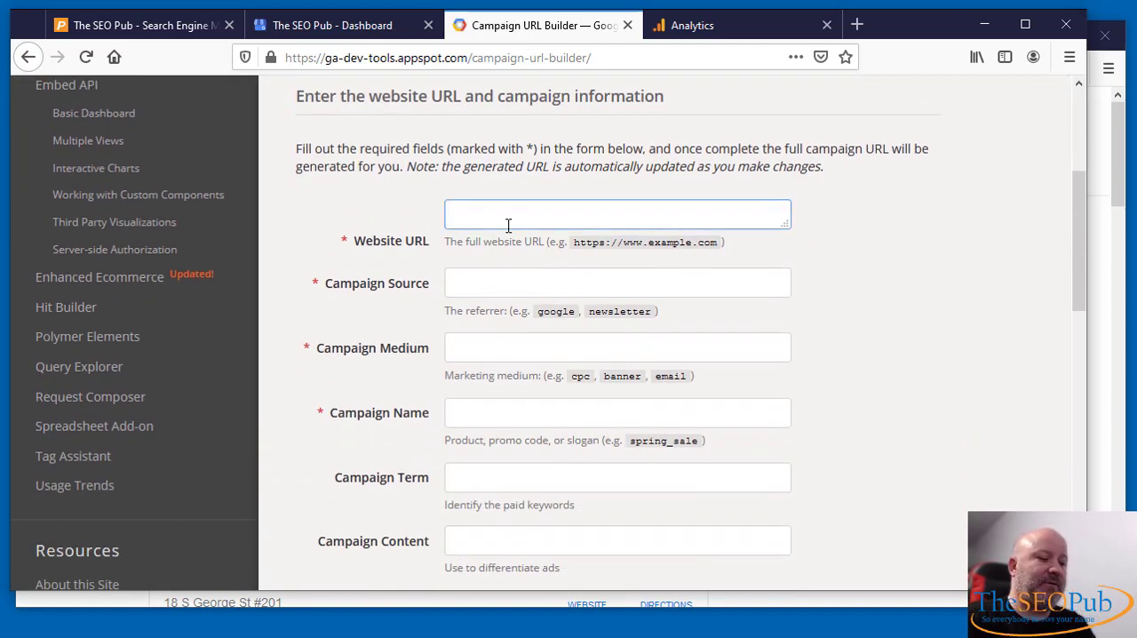
pyautogui.hotkey('ctrl', 'v')
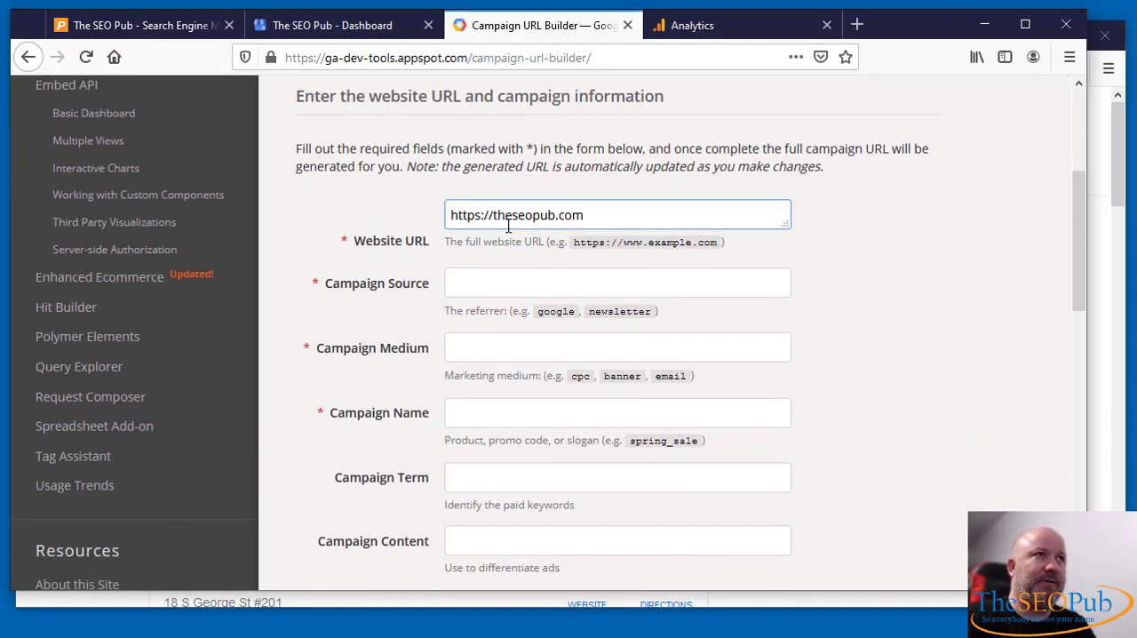
# - Set the campaign source to local, the campaign medium to organic and the campaign name to gmb
pyautogui.click(491, 289)
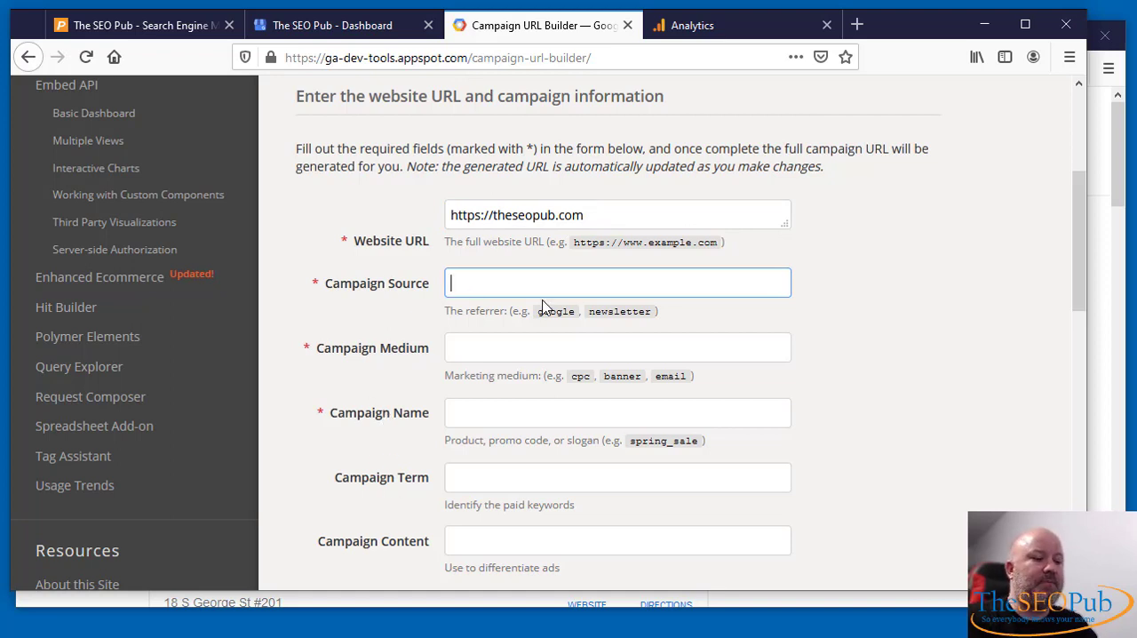
pyautogui.write('local')
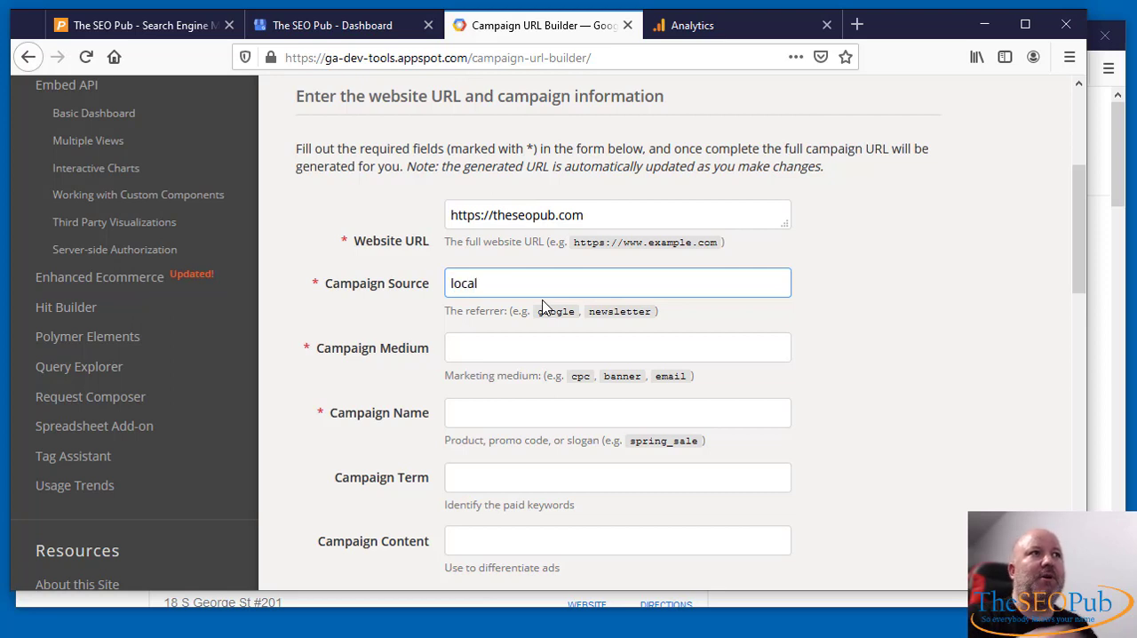
pyautogui.click(561, 345)
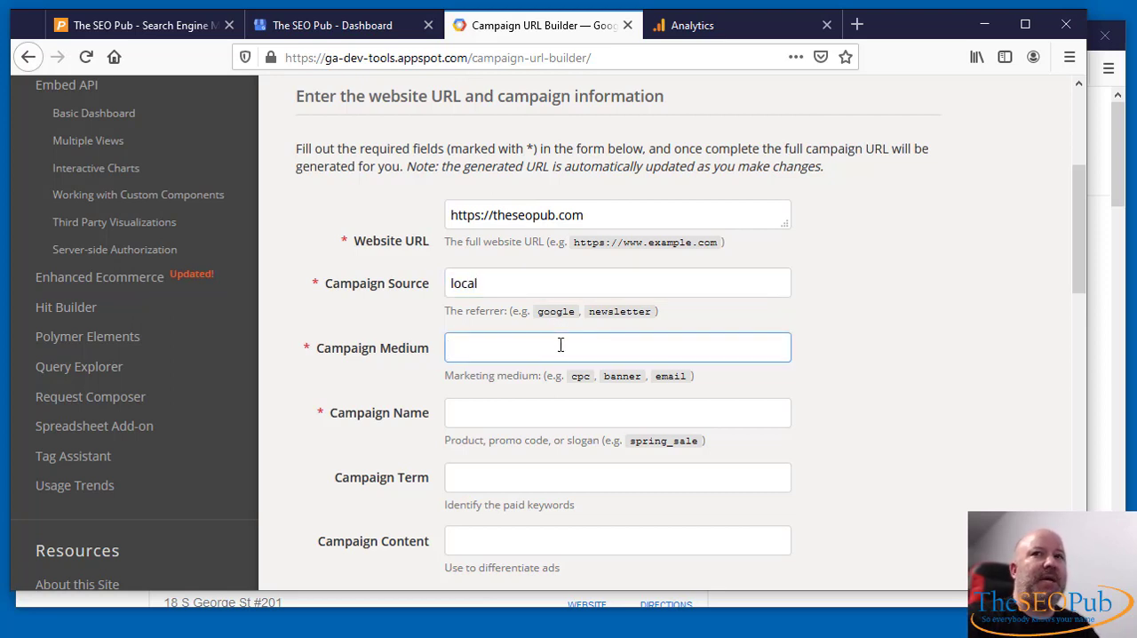
pyautogui.write('orga')
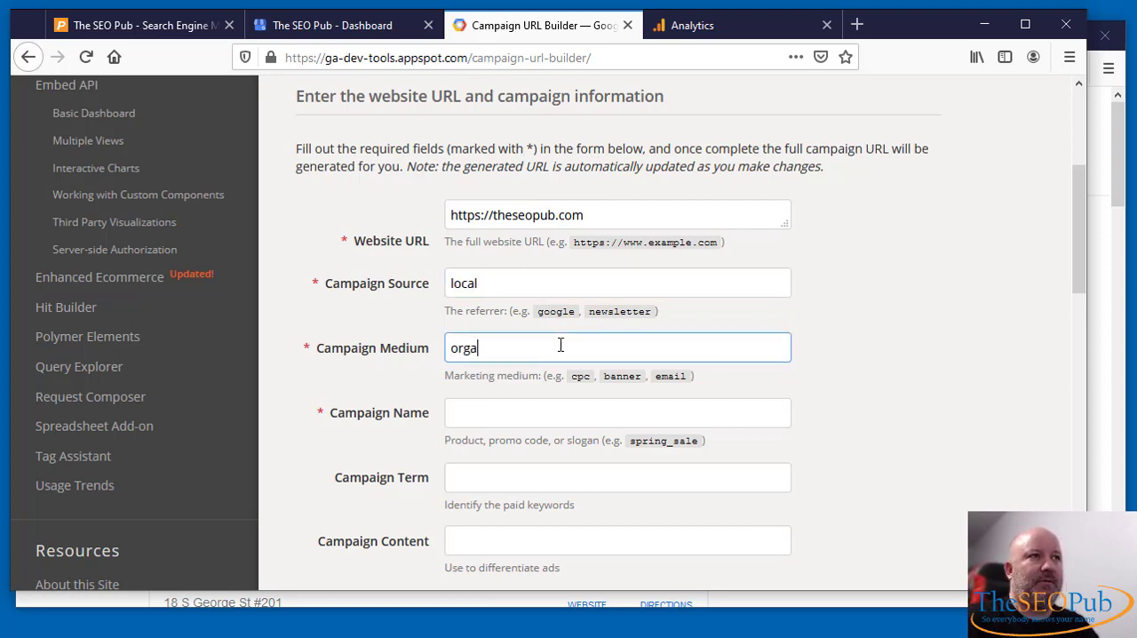
pyautogui.write('nic')
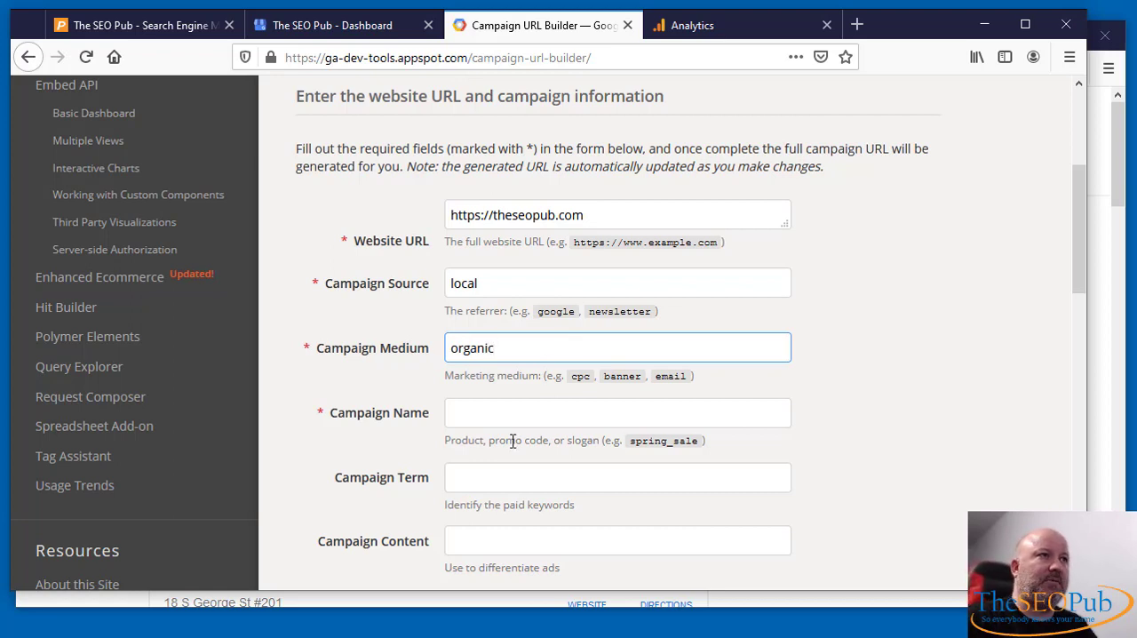
pyautogui.click(501, 414)
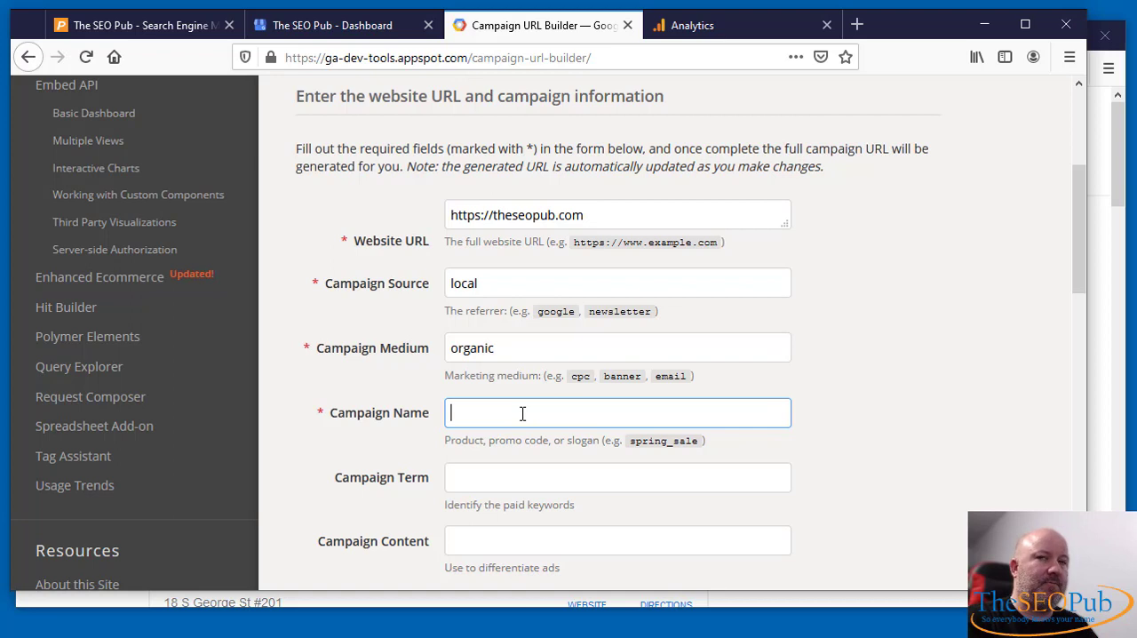
pyautogui.write('gmb')
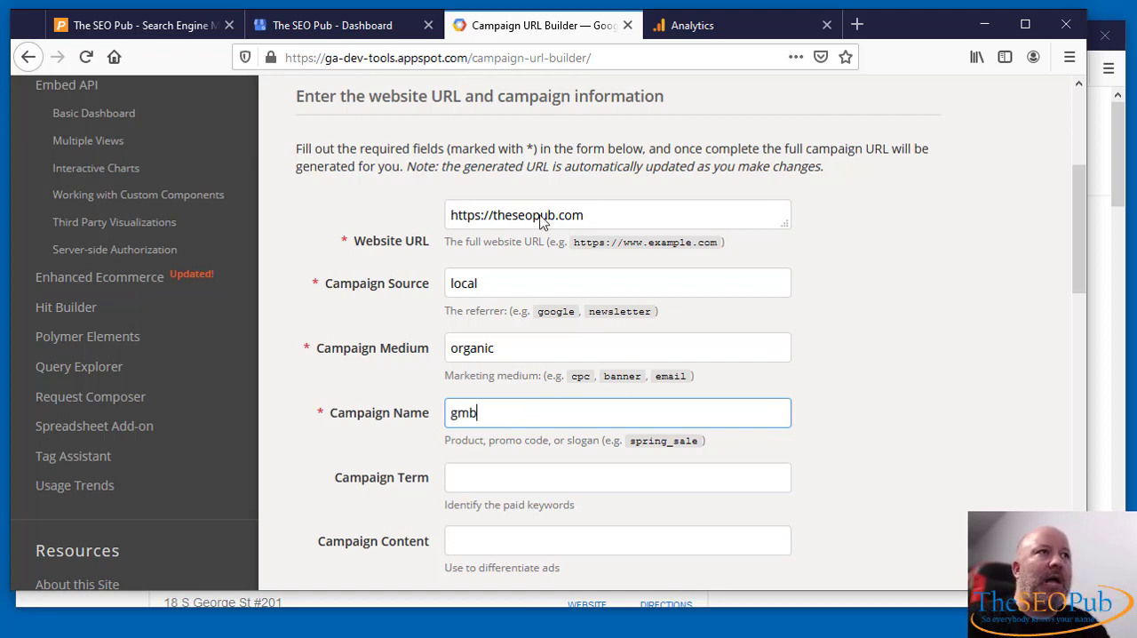
# - Copy the generated campaign URL with its UTM parameters
pyautogui.scroll(-5, 965, 380)
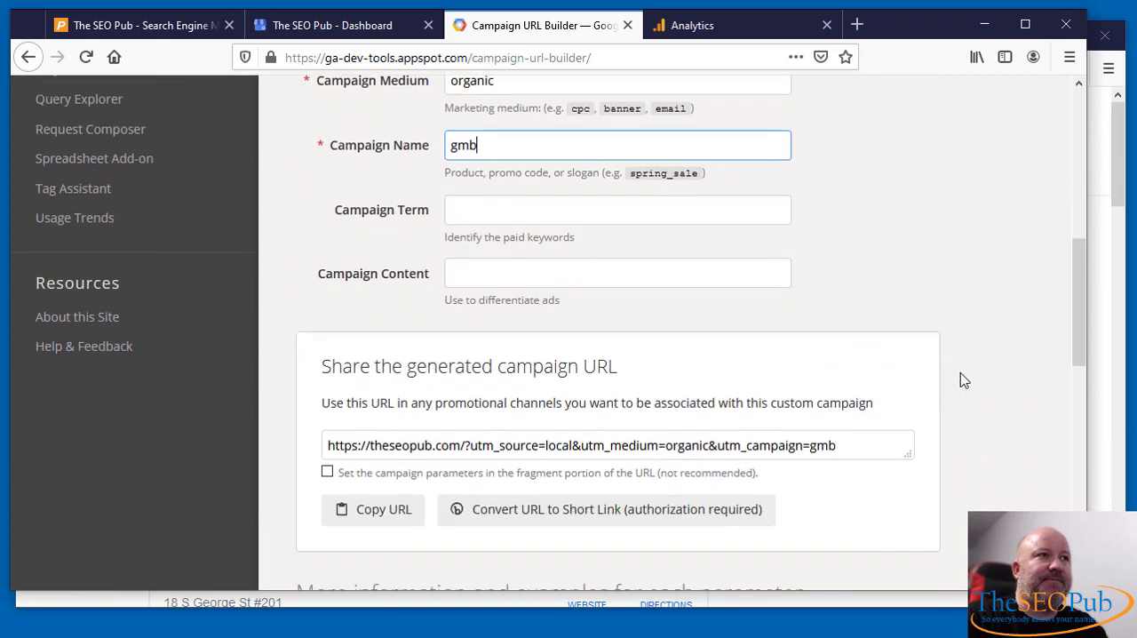
pyautogui.scroll(-3, 347, 381)
pyautogui.scroll(3, 774, 325)
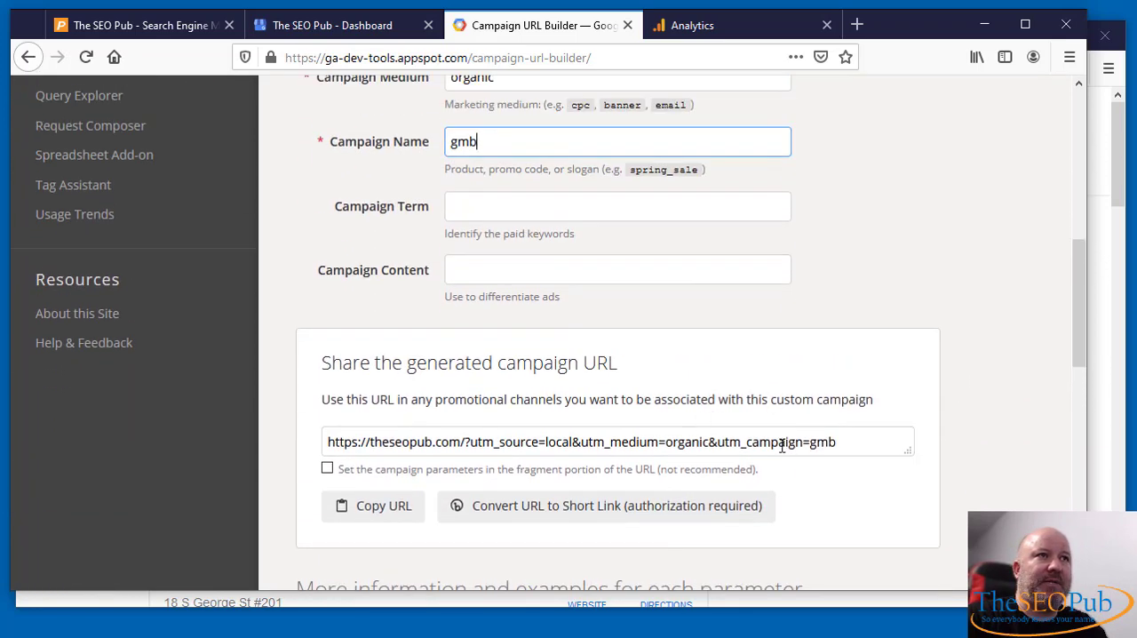
pyautogui.click(372, 520)
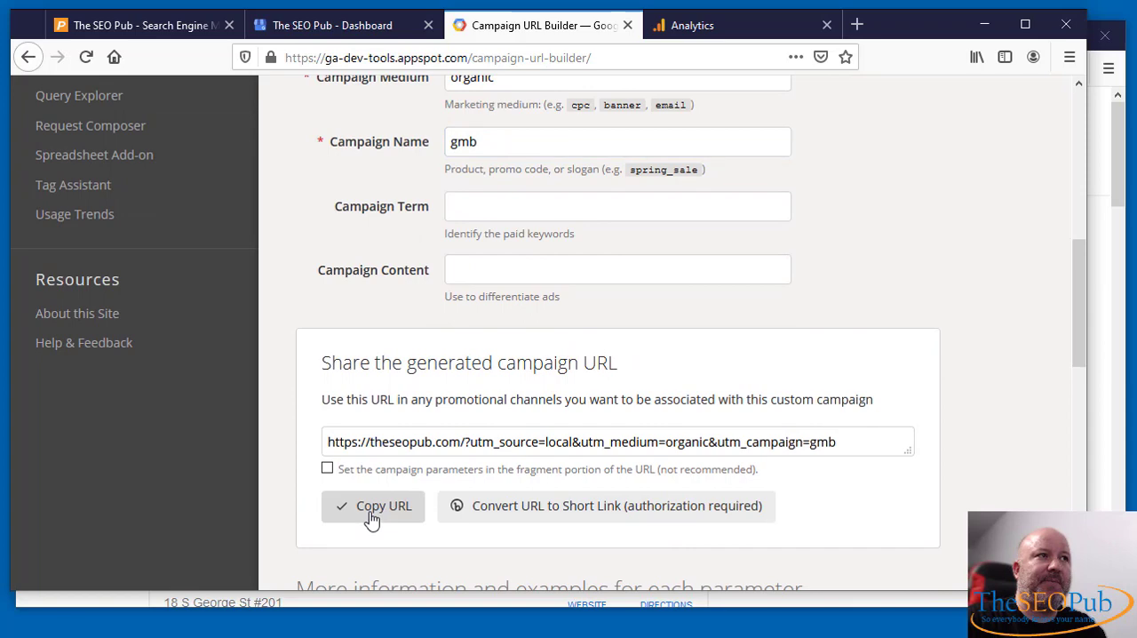
# - Switch to Google My Business, replace the primary website in The SEO Pub's business info with the copied campaign URL, and apply the change
pyautogui.click(351, 27)
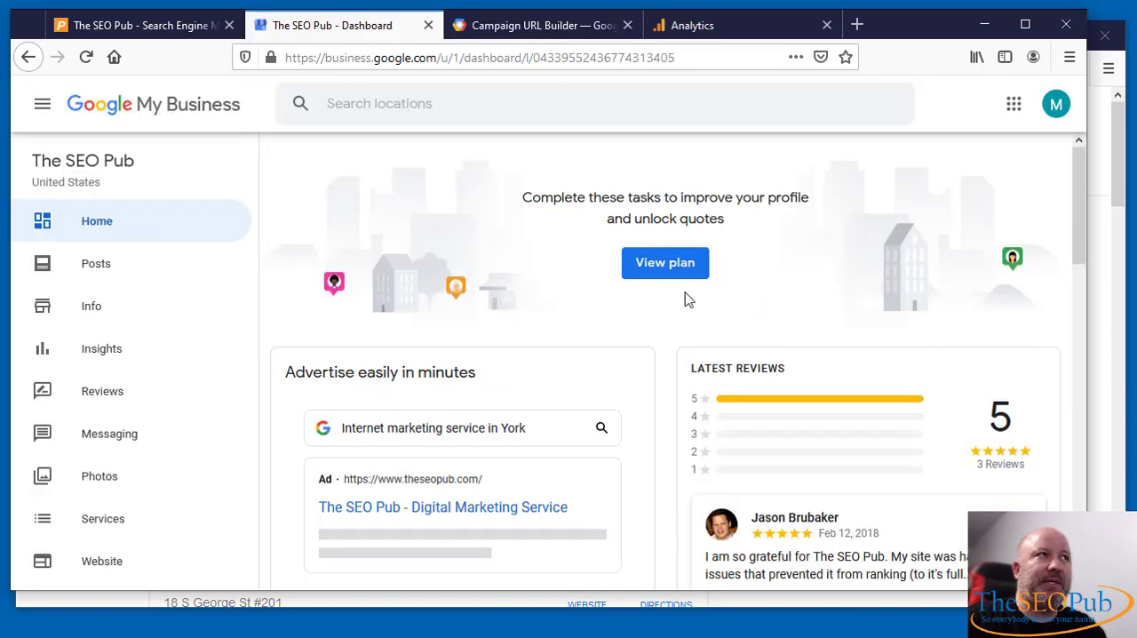
pyautogui.click(93, 309)
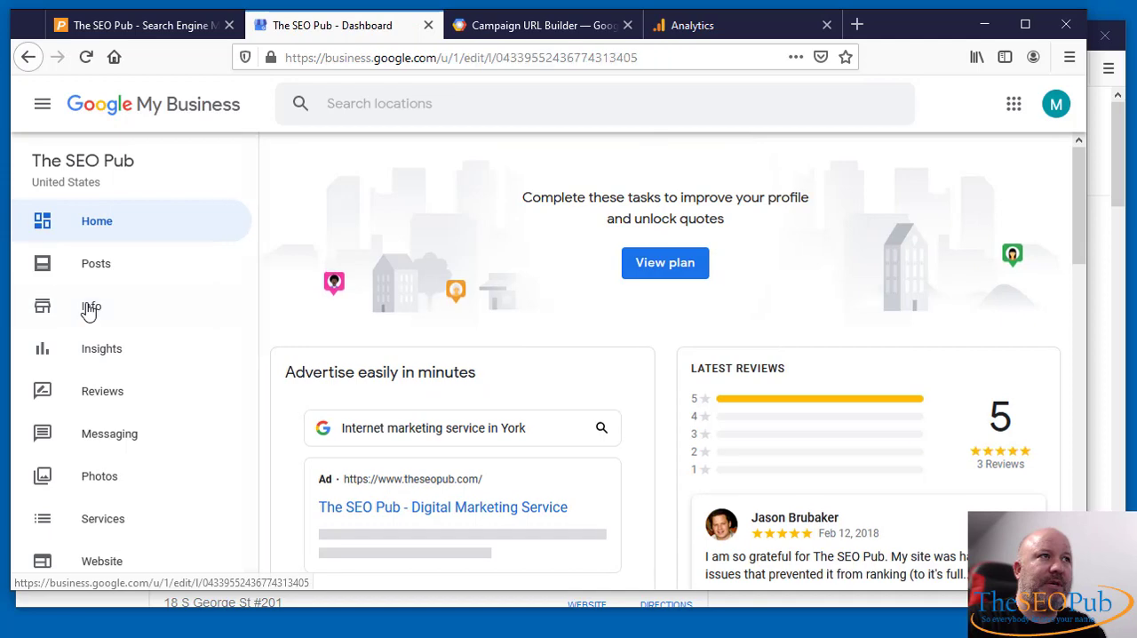
pyautogui.scroll(-3, 523, 381)
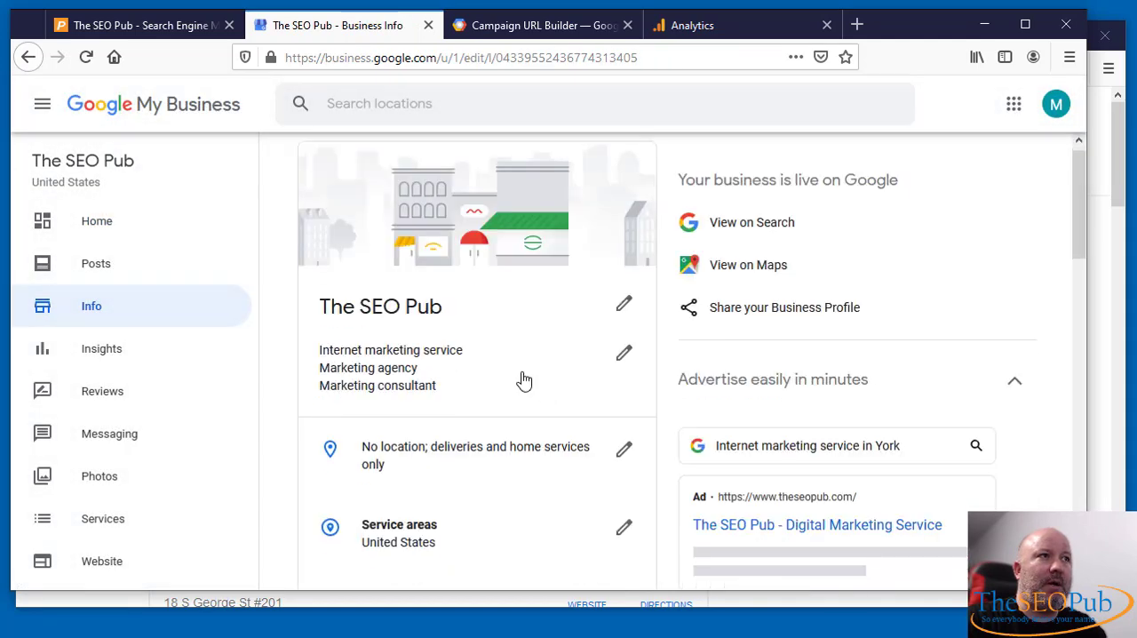
pyautogui.scroll(-5, 524, 381)
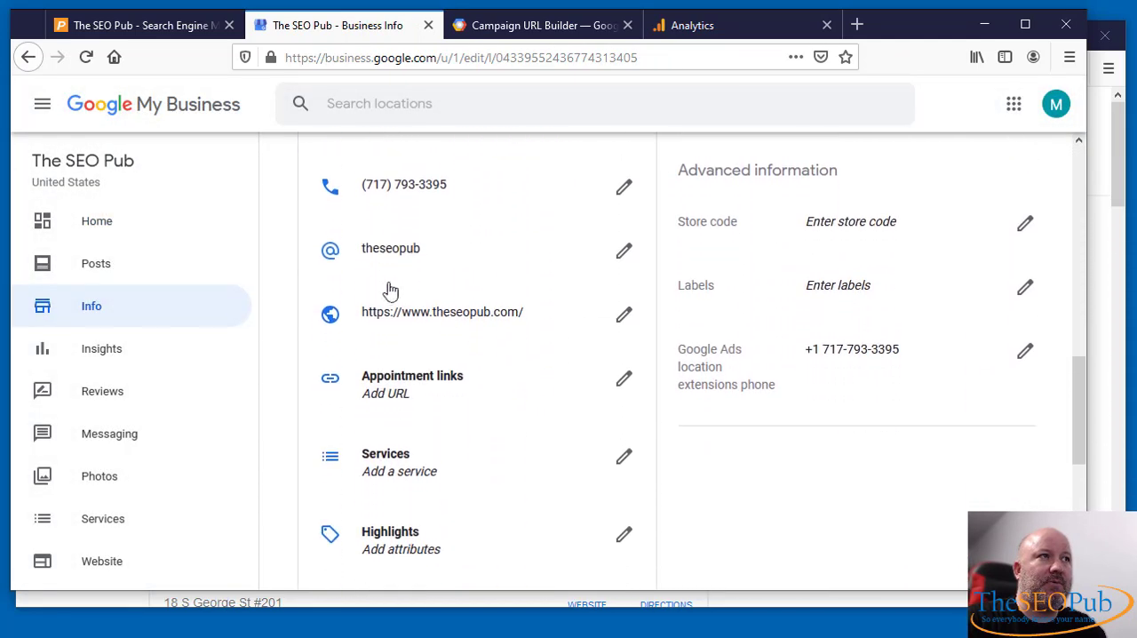
pyautogui.click(624, 301)
pyautogui.moveTo(592, 307); pyautogui.dragTo(361, 305)
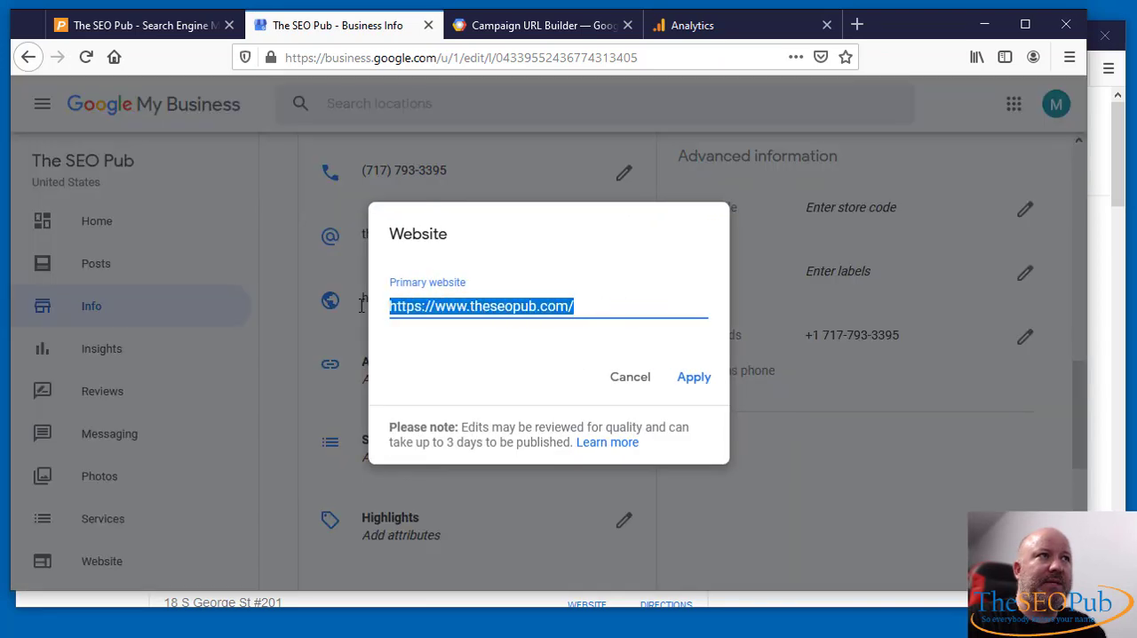
pyautogui.hotkey('ctrl', 'v')
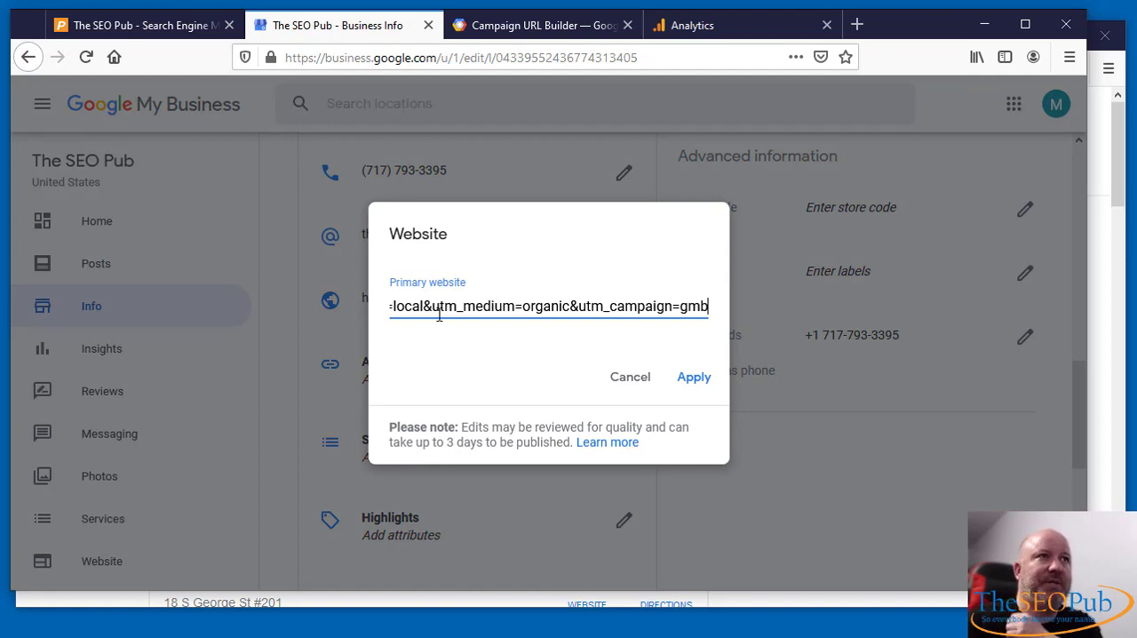
pyautogui.click(698, 384)
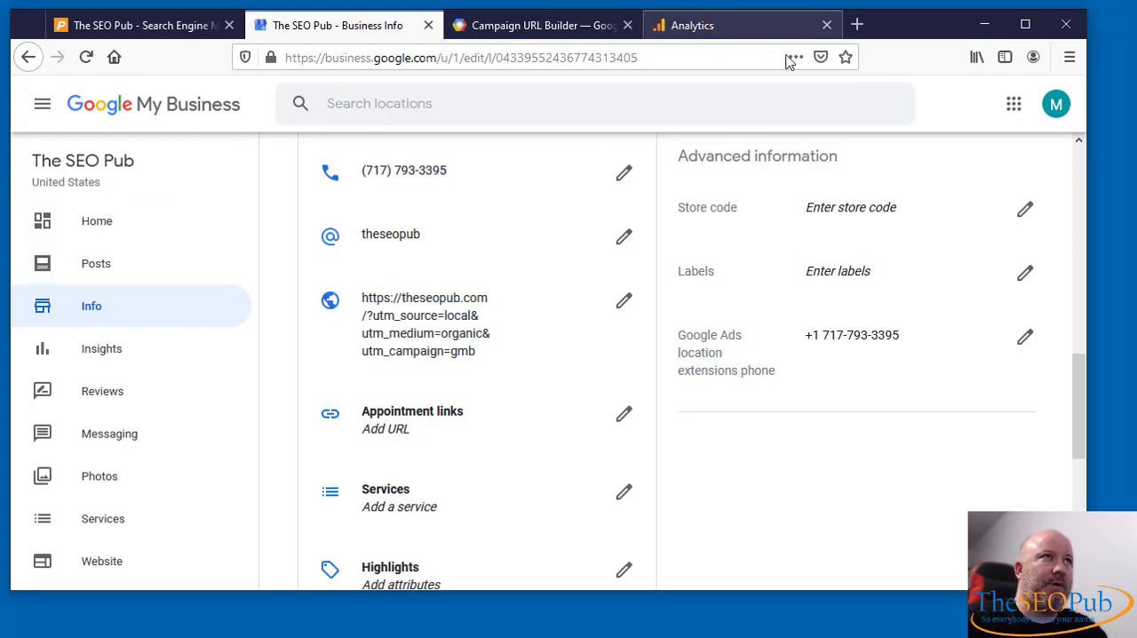
# - Open google.com in a new browser tab and search for "seo york pa"
pyautogui.click(857, 25)
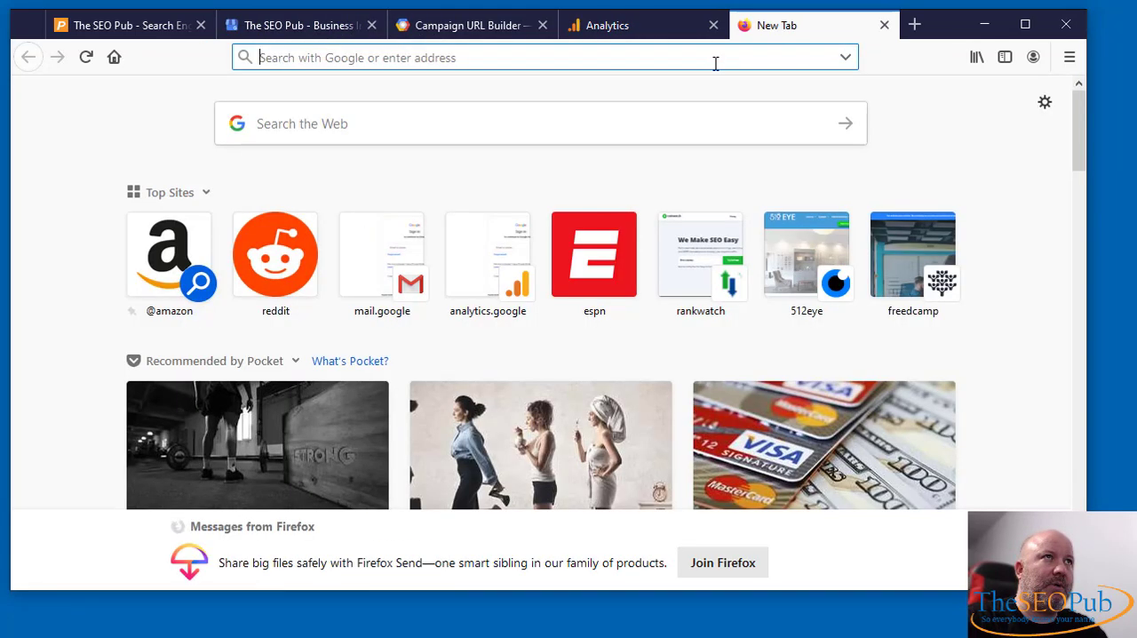
pyautogui.write('google.com/')
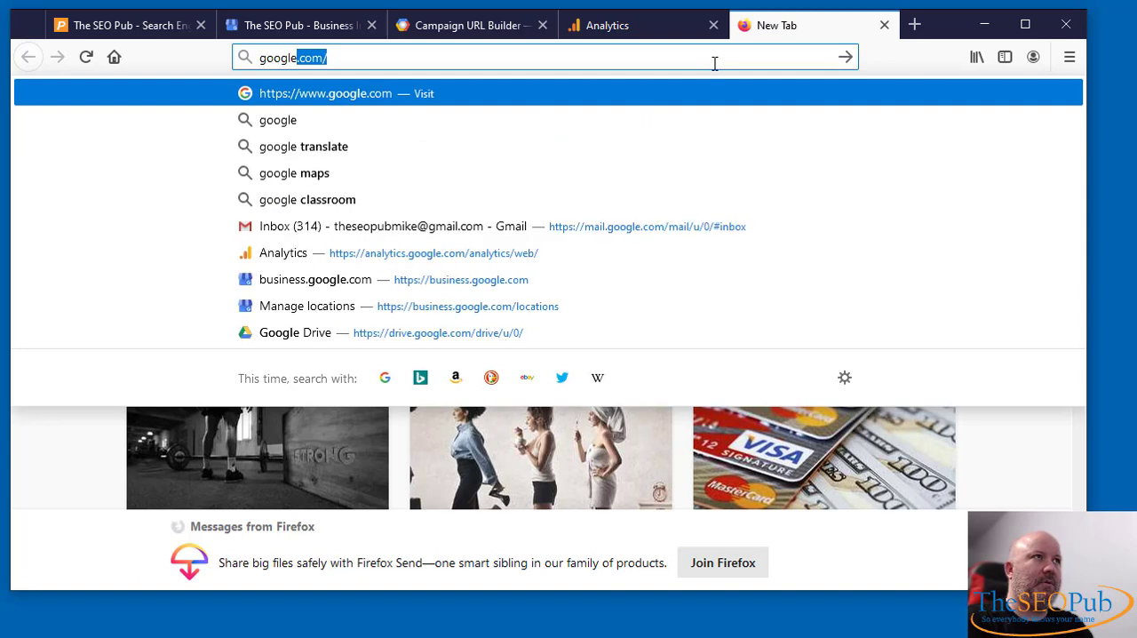
pyautogui.press('Return')
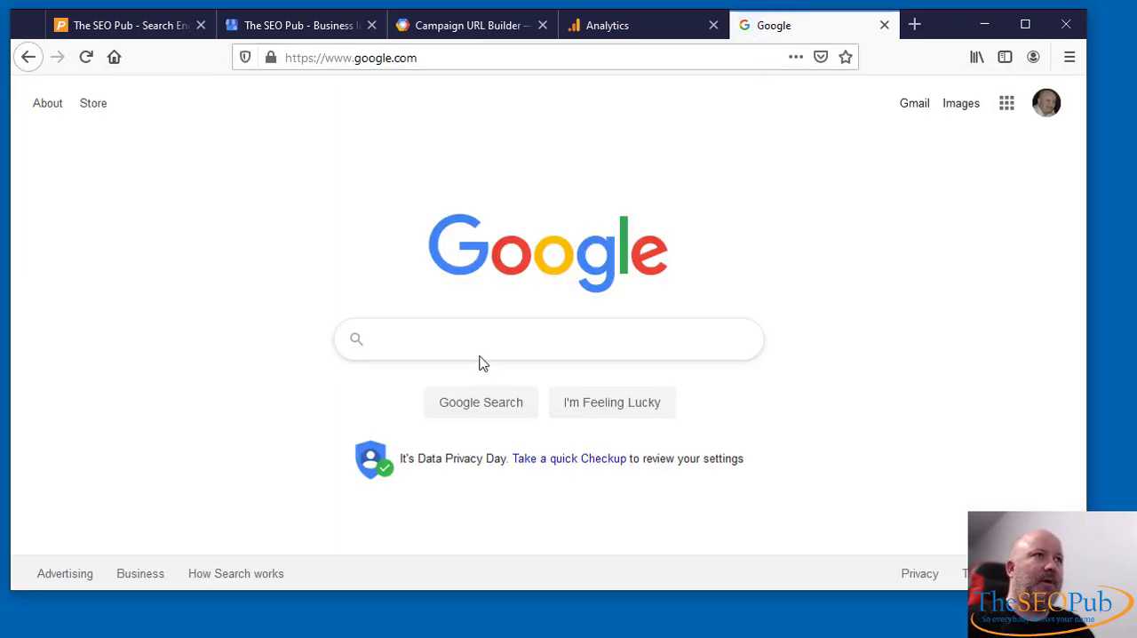
pyautogui.click(472, 339)
pyautogui.write('se')
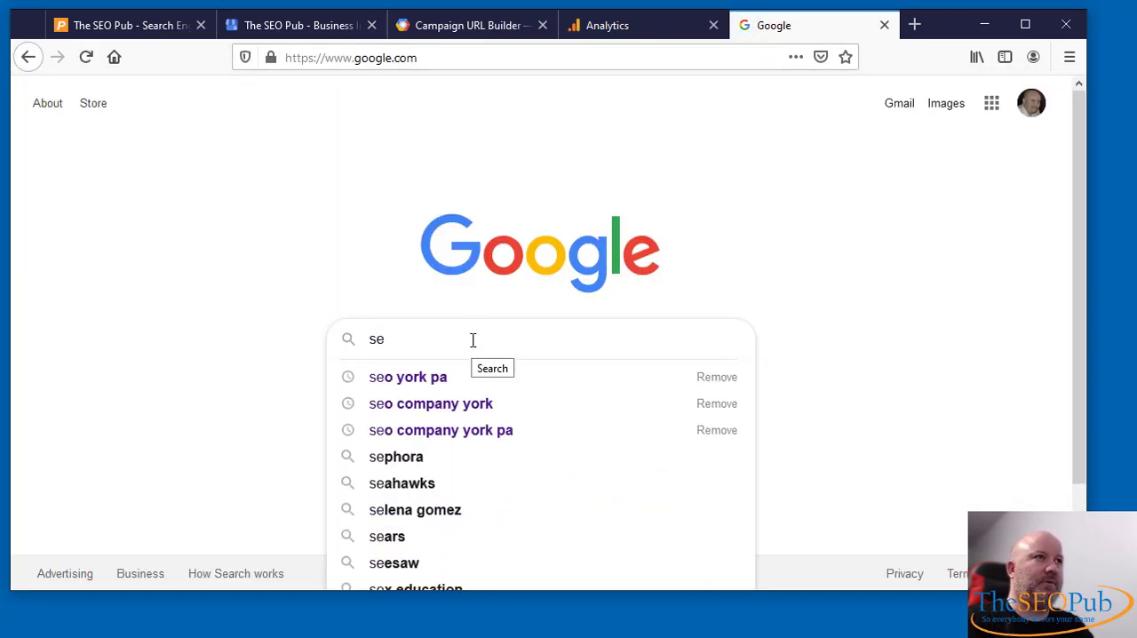
pyautogui.write('o york pa')
pyautogui.press('Return')
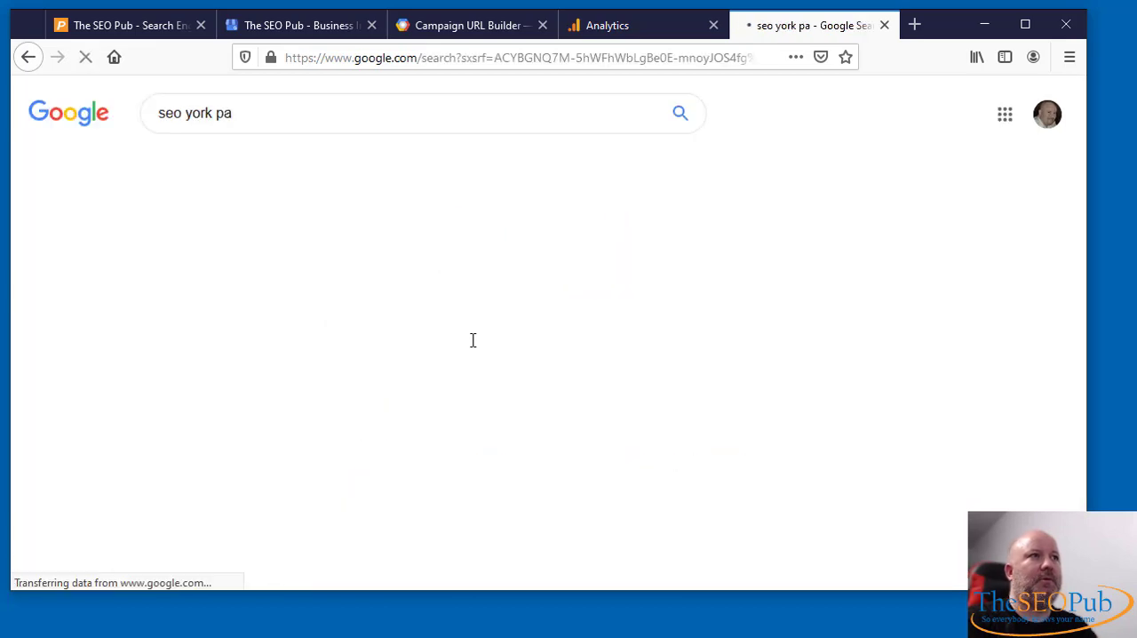
# - Find The SEO Pub's listing in the local map results and check where its website link points
pyautogui.scroll(-1, 524, 356)
pyautogui.scroll(-10, 524, 356)
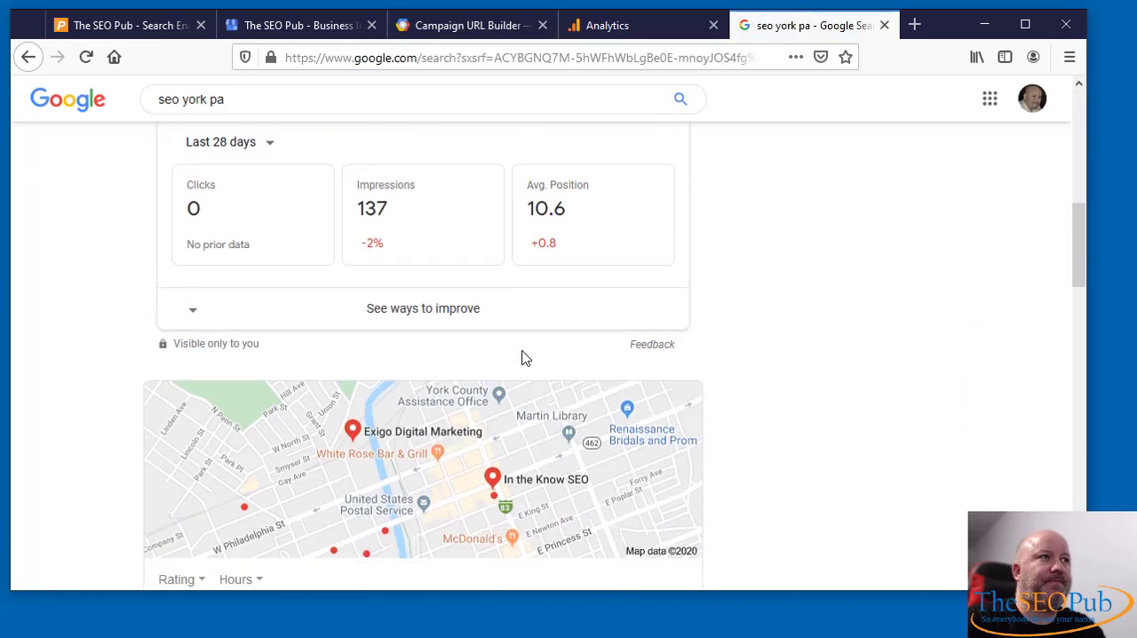
pyautogui.scroll(-3, 524, 355)
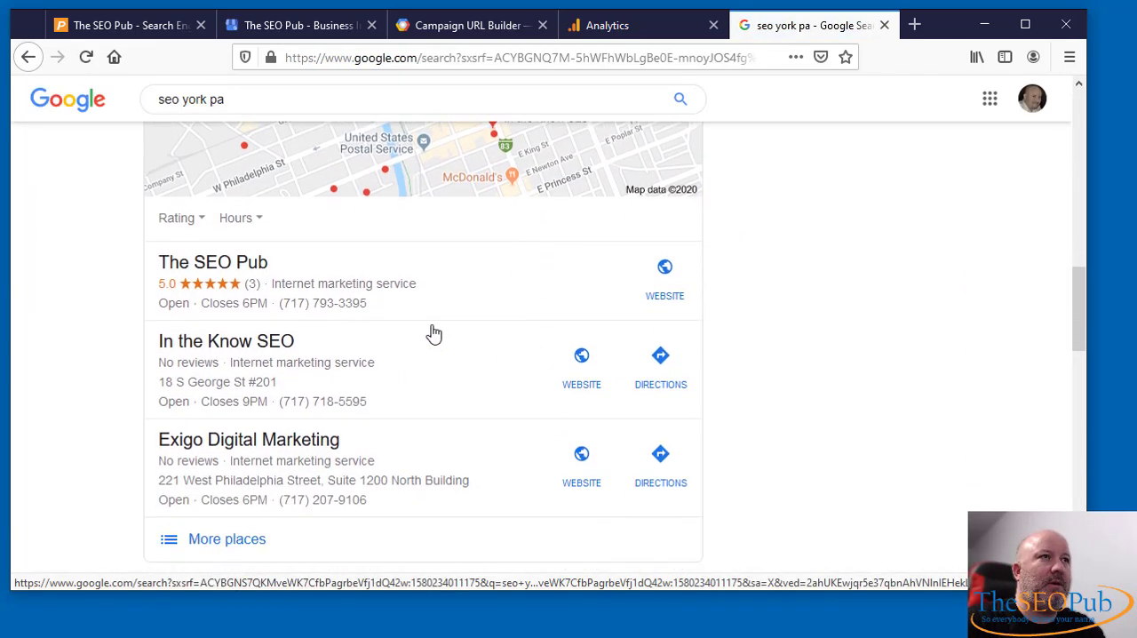
pyautogui.click(169, 270)
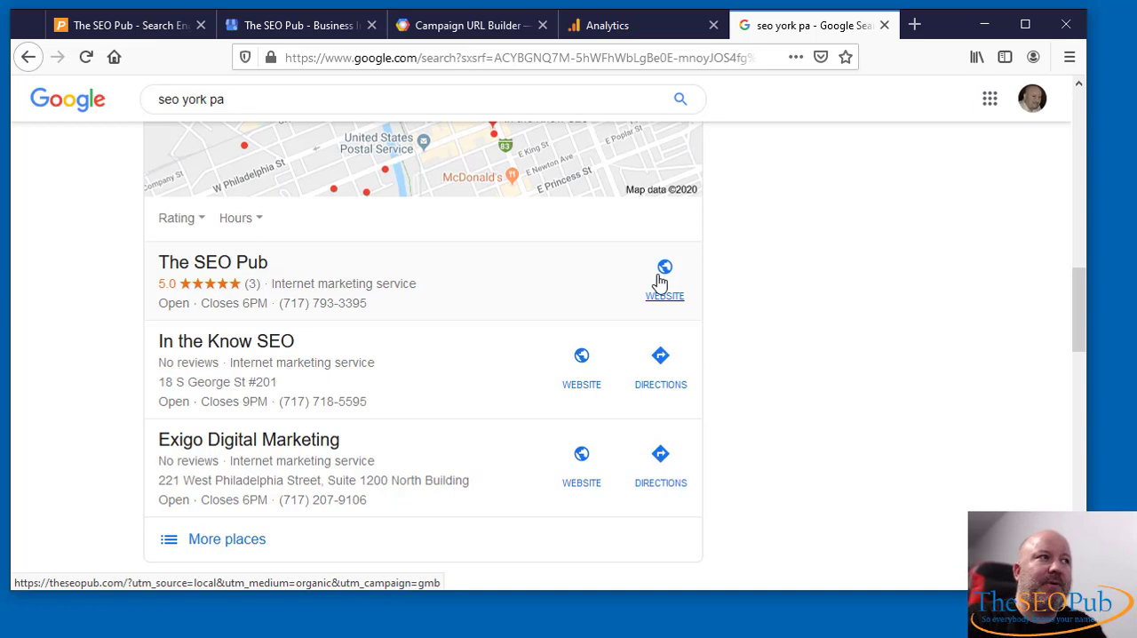
# - Open The SEO Pub's website through its local map listing and skim the homepage
pyautogui.click(658, 286)
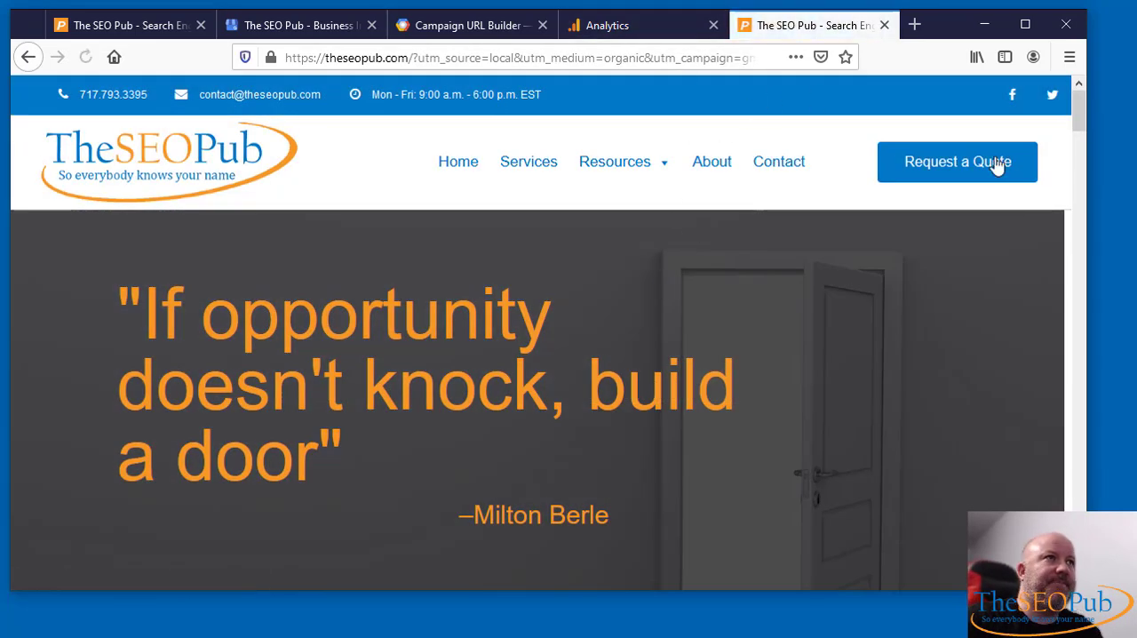
pyautogui.scroll(-3, 560, 287)
pyautogui.scroll(-3, 593, 313)
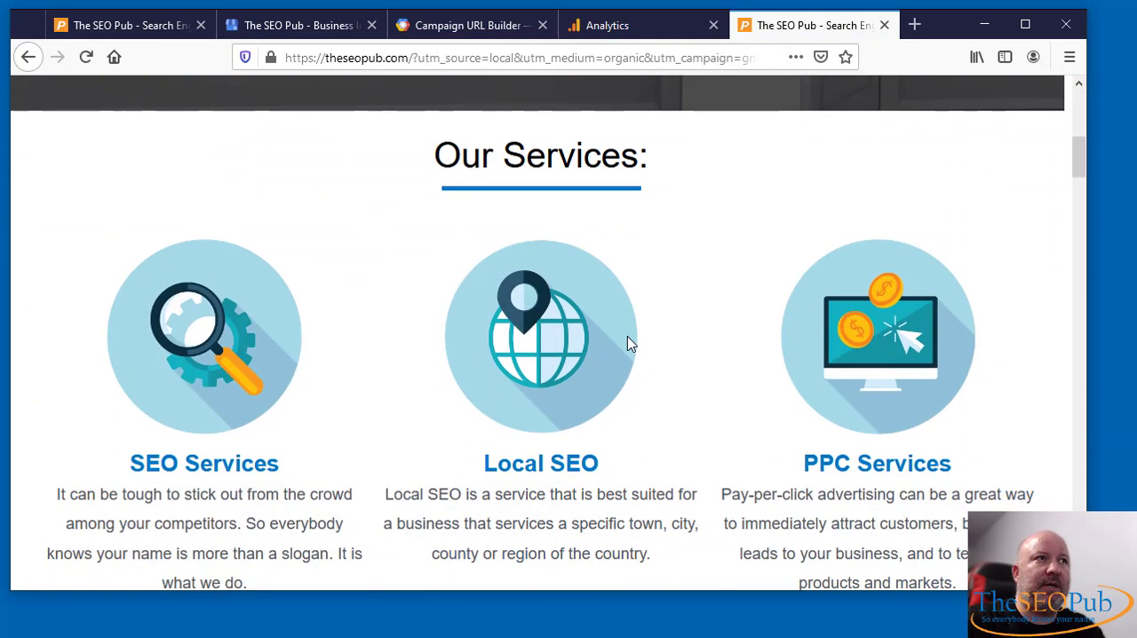
pyautogui.scroll(6, 627, 343)
# - Switch to Google Analytics, check the medium and source in the Realtime Traffic Sources report, and expand the Acquisition reports
pyautogui.click(624, 27)
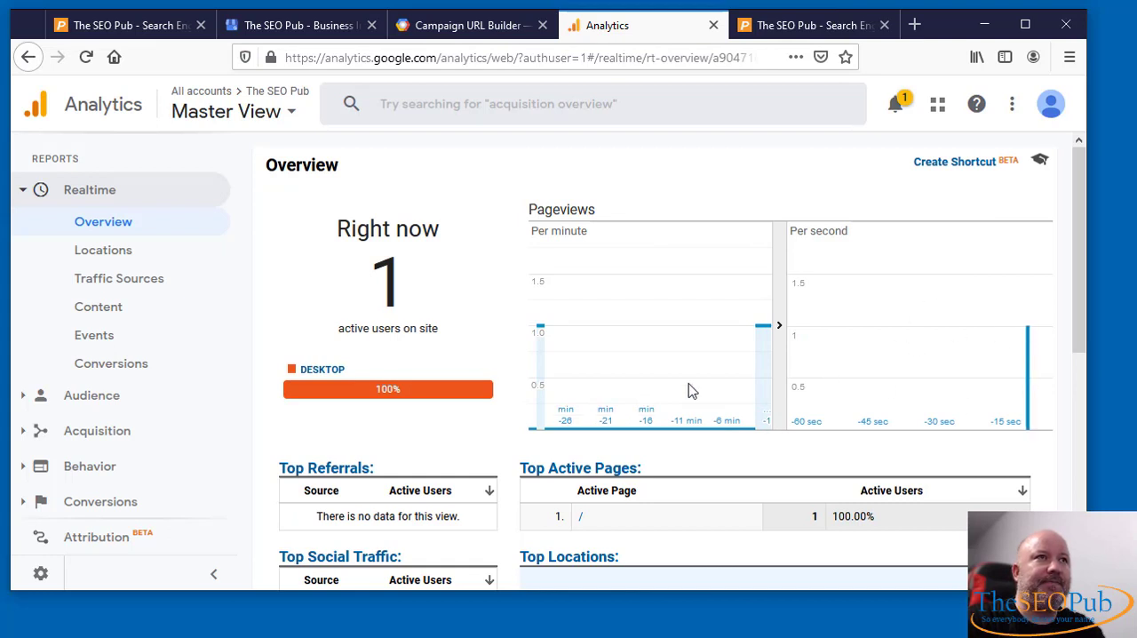
pyautogui.click(89, 283)
pyautogui.scroll(-1, 318, 529)
pyautogui.scroll(1, 347, 513)
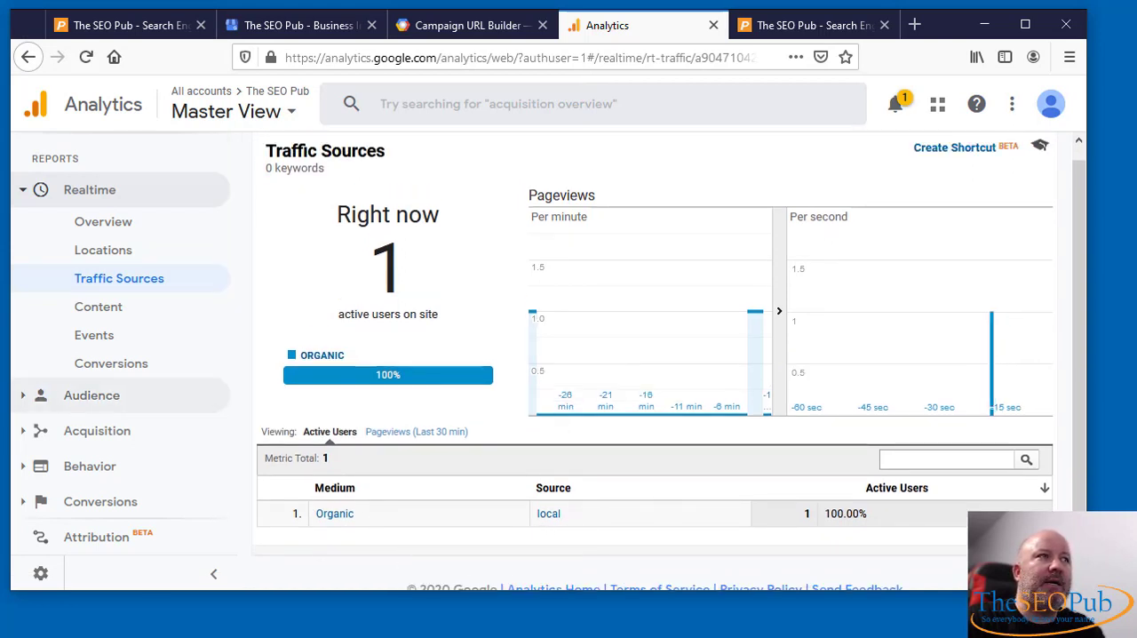
pyautogui.click(104, 432)
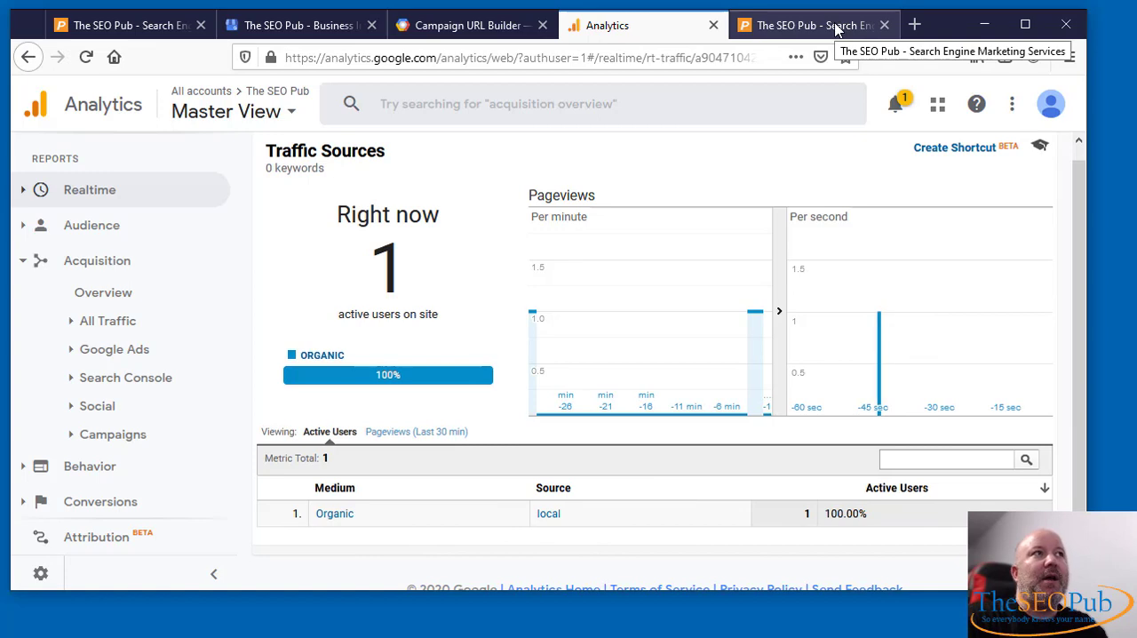
# - Switch to Campaign URL Builder, set the Campaign Term to "york", and check the generated URL
pyautogui.click(469, 24)
pyautogui.scroll(2, 922, 293)
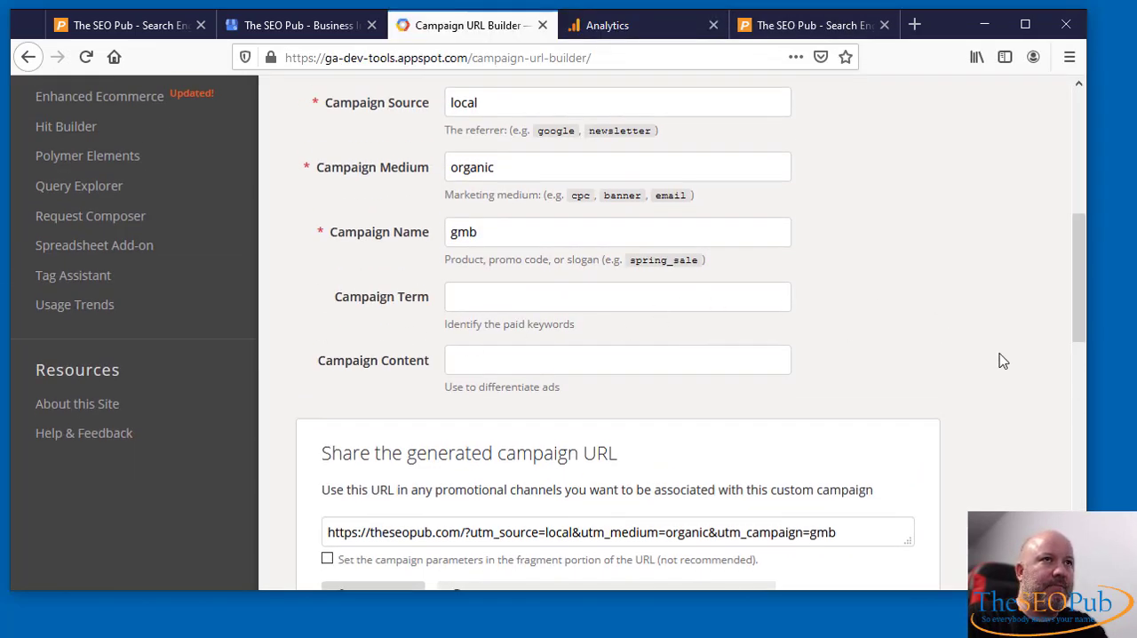
pyautogui.scroll(2, 1000, 360)
pyautogui.scroll(4, 995, 364)
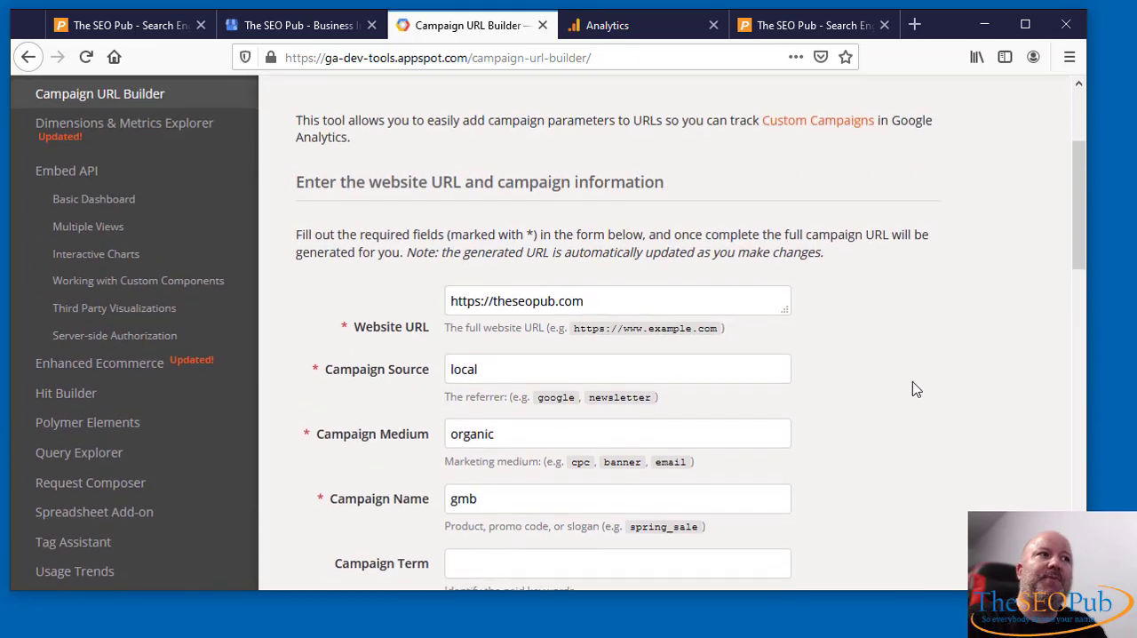
pyautogui.scroll(-4, 464, 406)
pyautogui.click(479, 391)
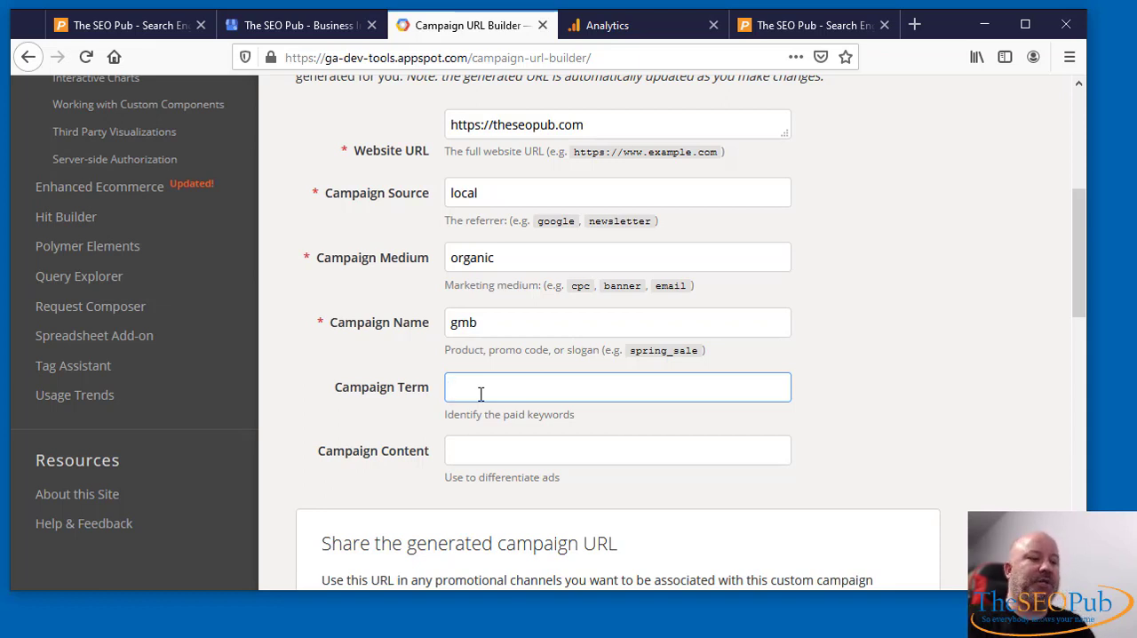
pyautogui.write('york')
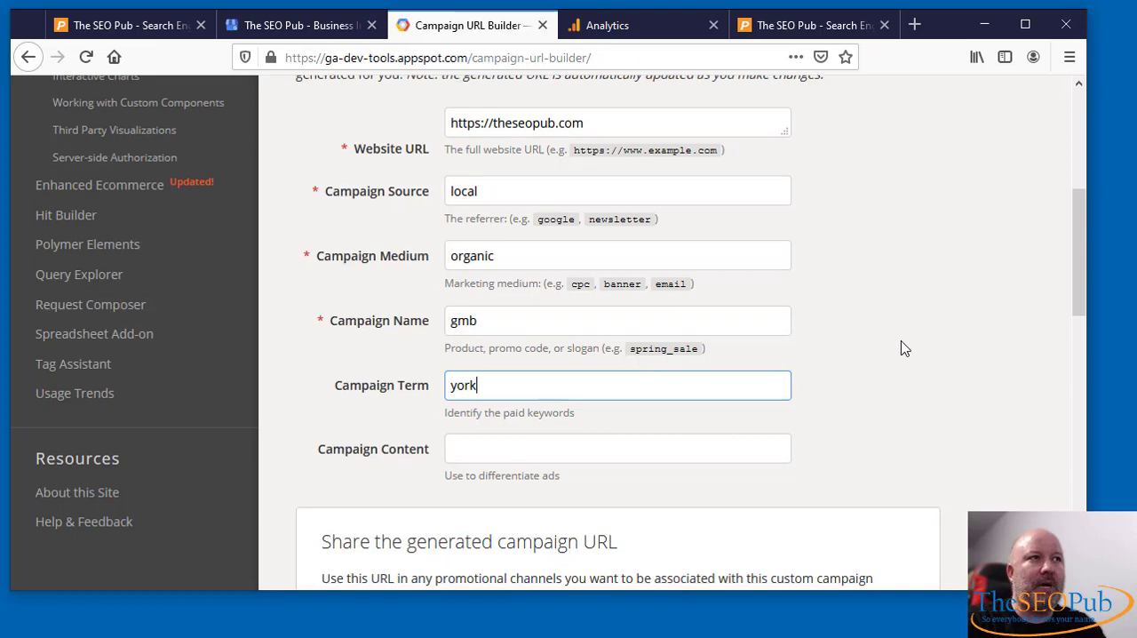
pyautogui.scroll(-2, 907, 475)
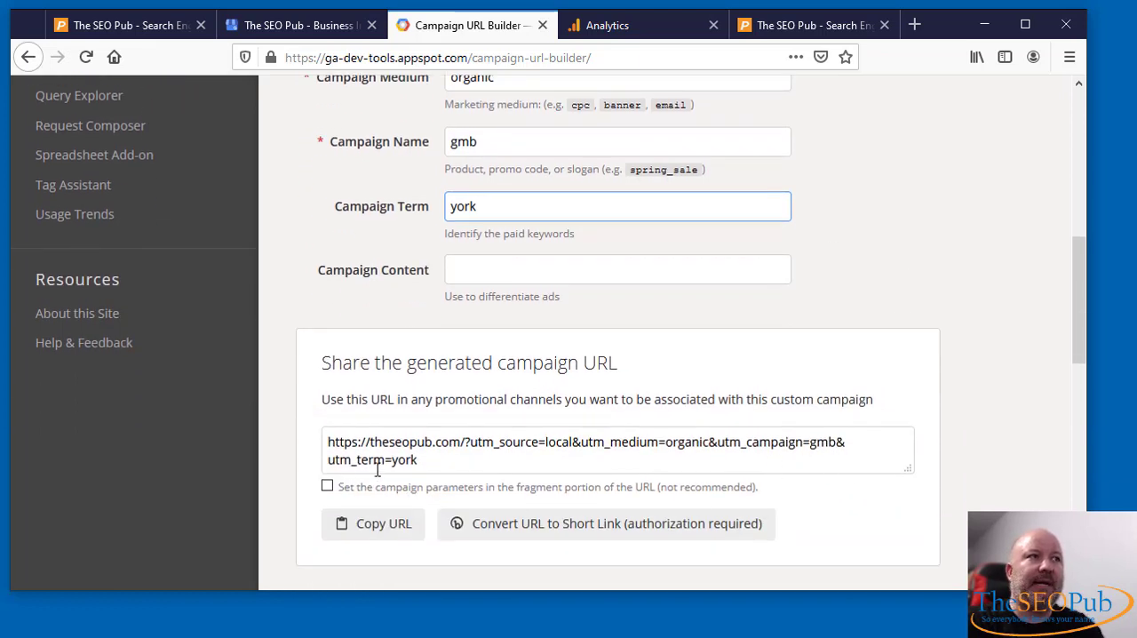
# - Replace the Campaign Term with "lancaster" and check the generated campaign URL
pyautogui.scroll(2, 615, 437)
pyautogui.moveTo(518, 400); pyautogui.dragTo(417, 389)
pyautogui.write('lanc')
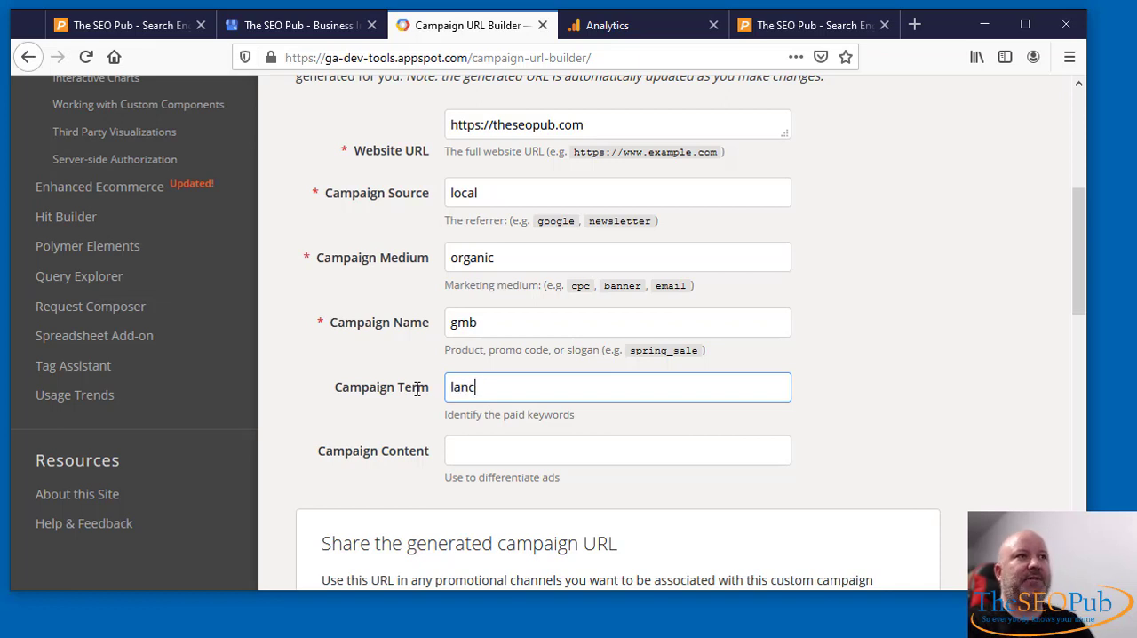
pyautogui.write('aster')
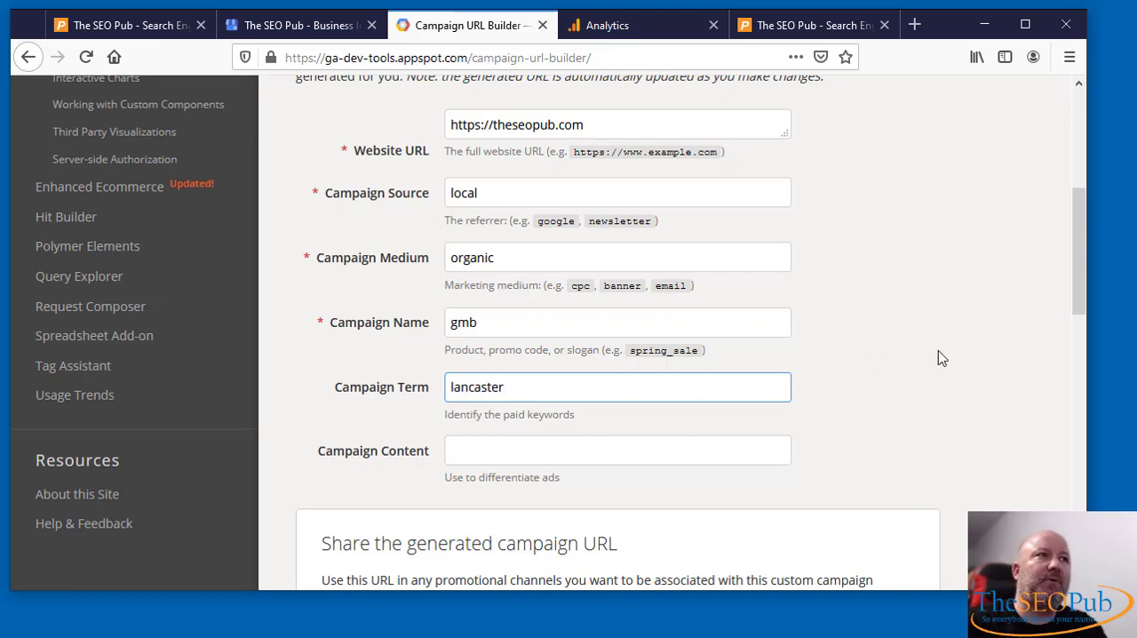
pyautogui.scroll(-2, 946, 357)
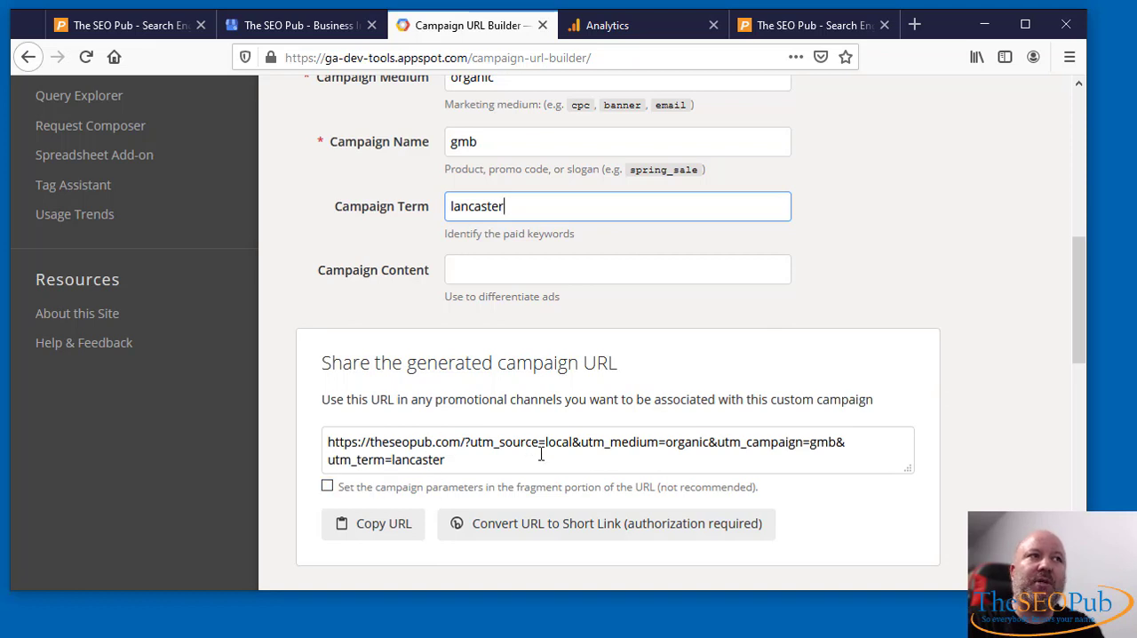
# - Highlight the full generated URL and the Campaign Term value, and review the campaign fields up to the form's beginning
pyautogui.moveTo(452, 462); pyautogui.dragTo(316, 438)
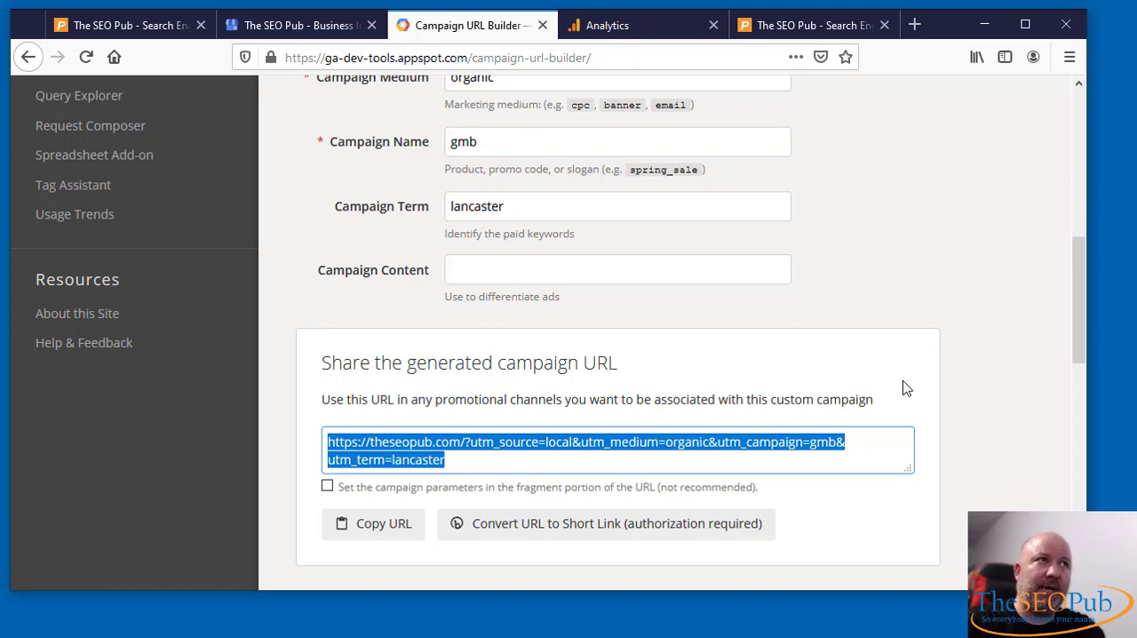
pyautogui.moveTo(536, 215); pyautogui.dragTo(429, 218)
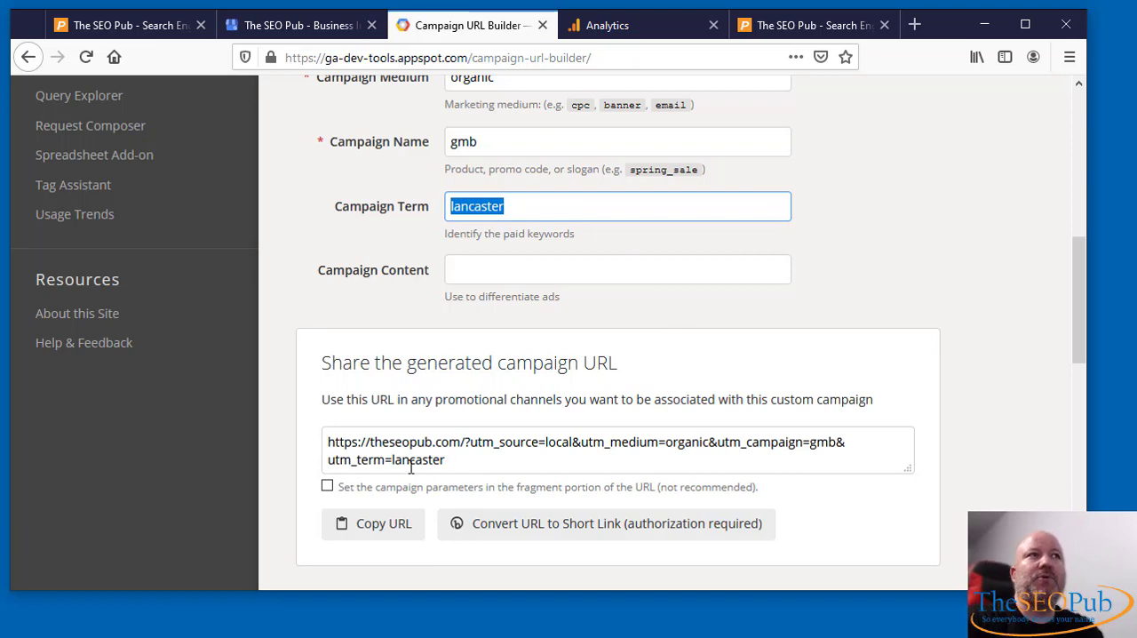
pyautogui.scroll(2, 986, 380)
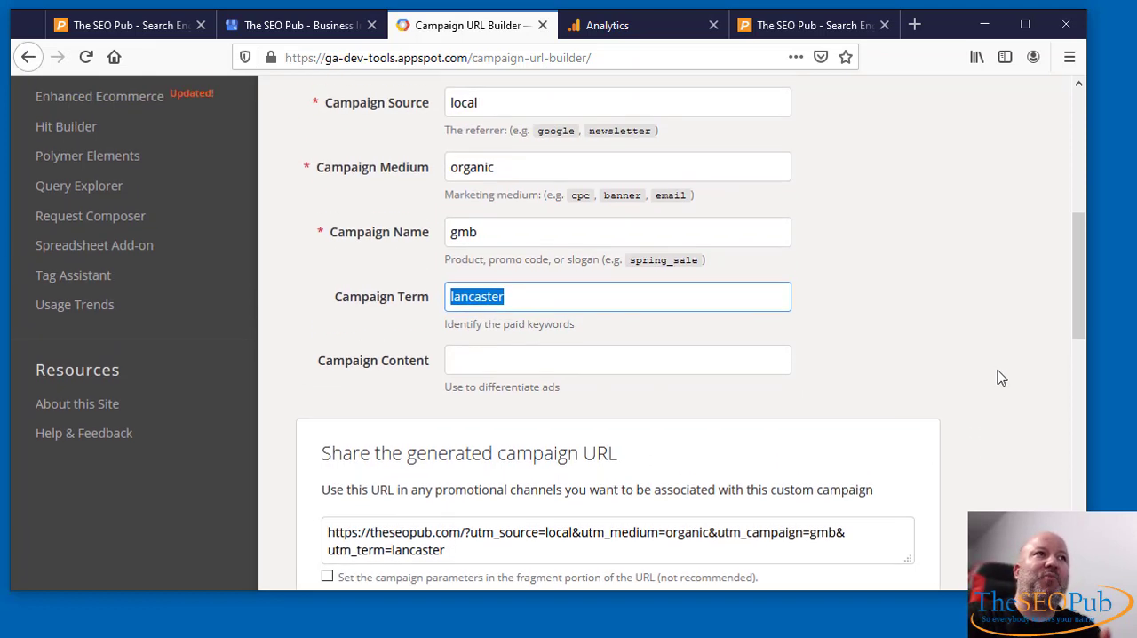
pyautogui.scroll(2, 1002, 379)
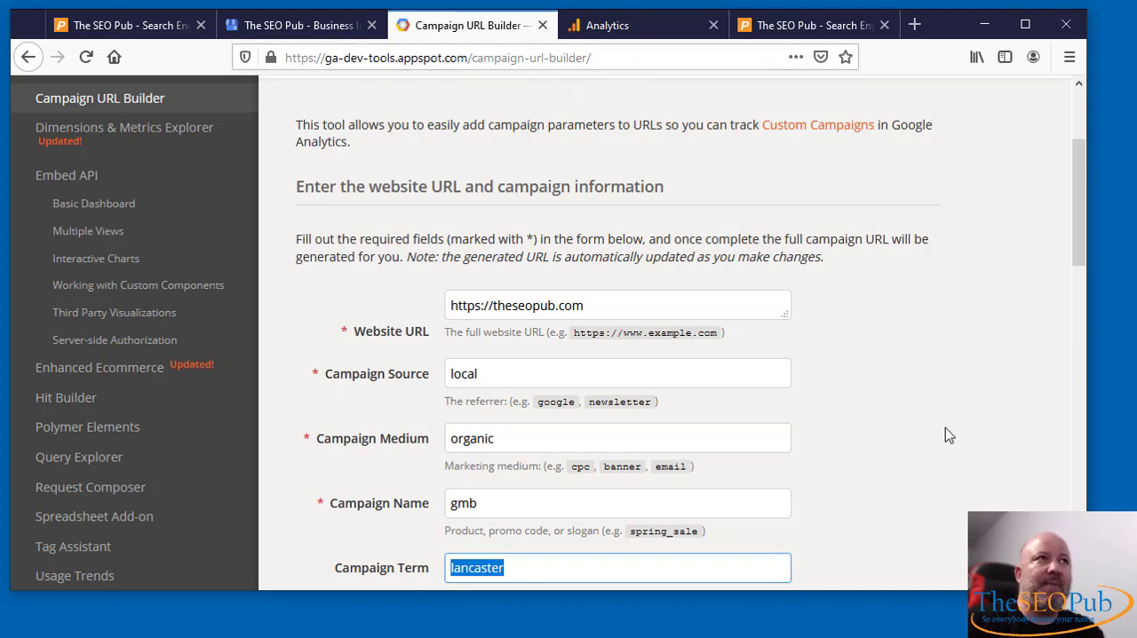
pyautogui.scroll(2, 993, 463)
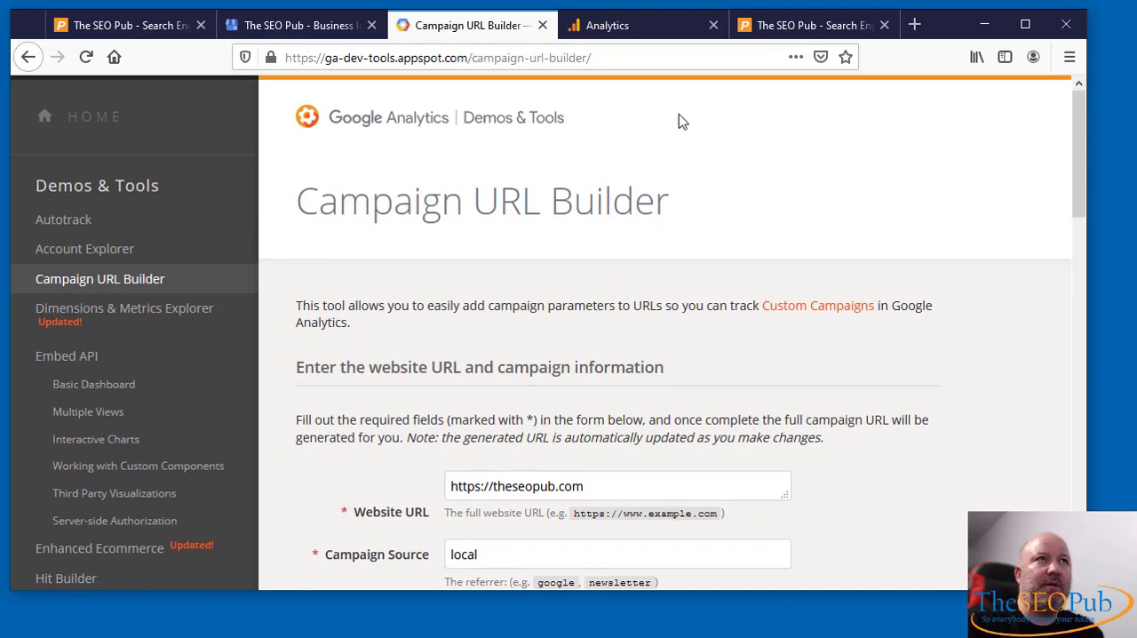